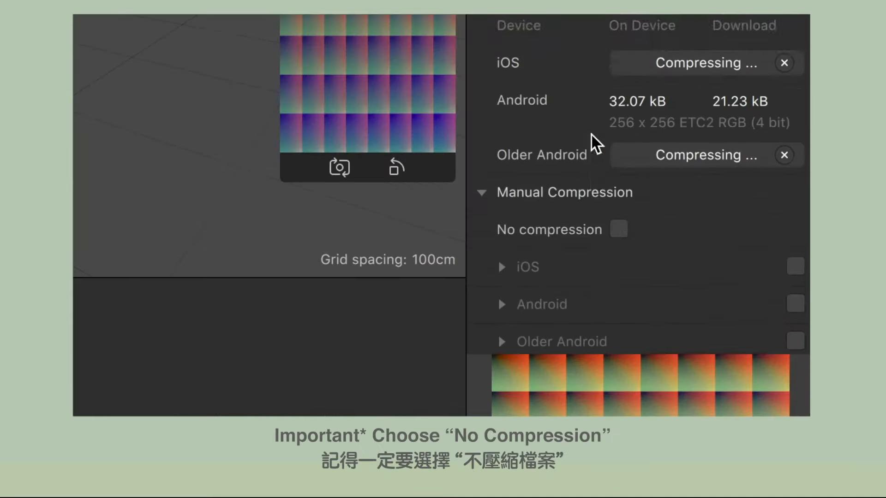
# - Turn on No compression for the buttercream1 texture and set its filtering to None
pyautogui.scroll(-3, 707, 182)
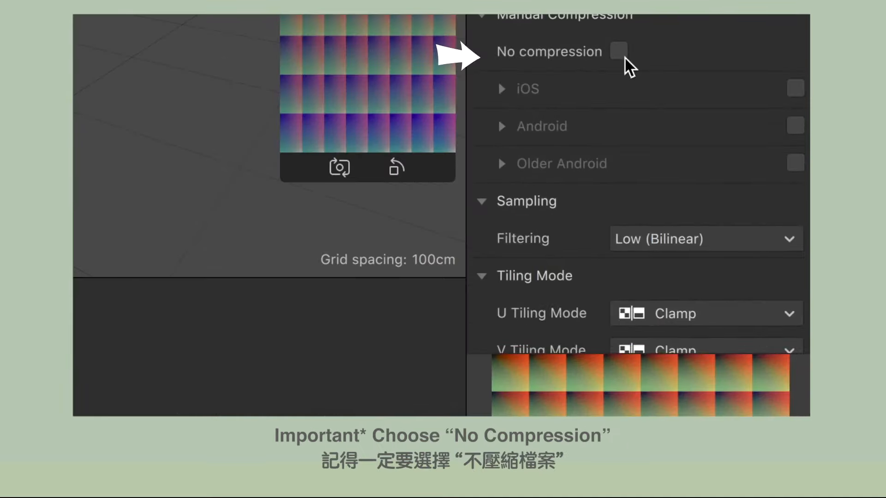
pyautogui.click(621, 55)
pyautogui.click(664, 276)
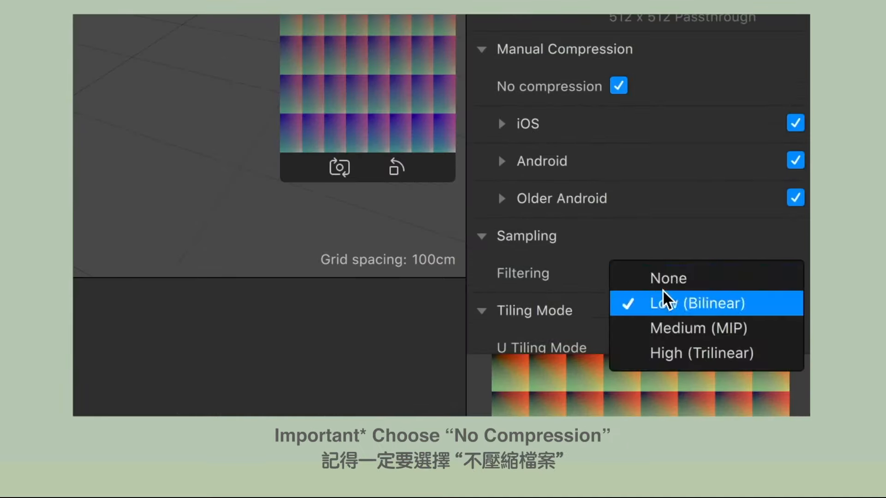
pyautogui.click(665, 283)
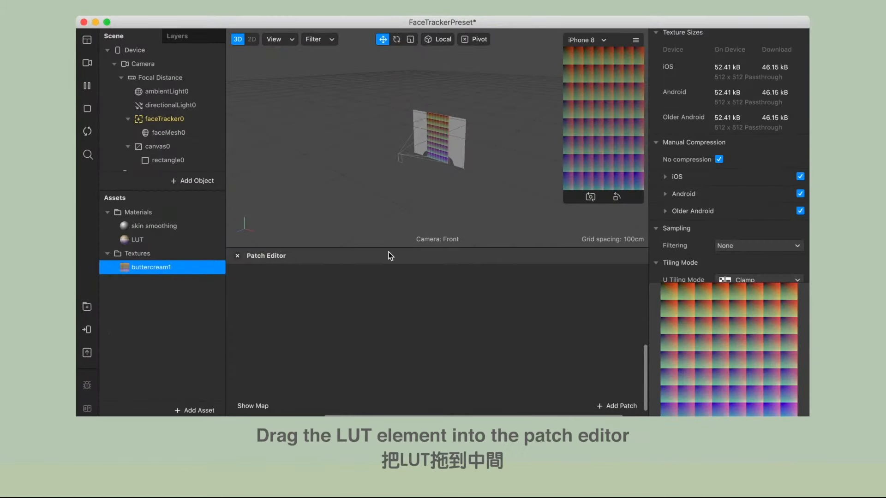
# - Add the buttercream1 texture to the Patch Editor and extract a texture from the Camera
pyautogui.moveTo(154, 266); pyautogui.dragTo(367, 322)
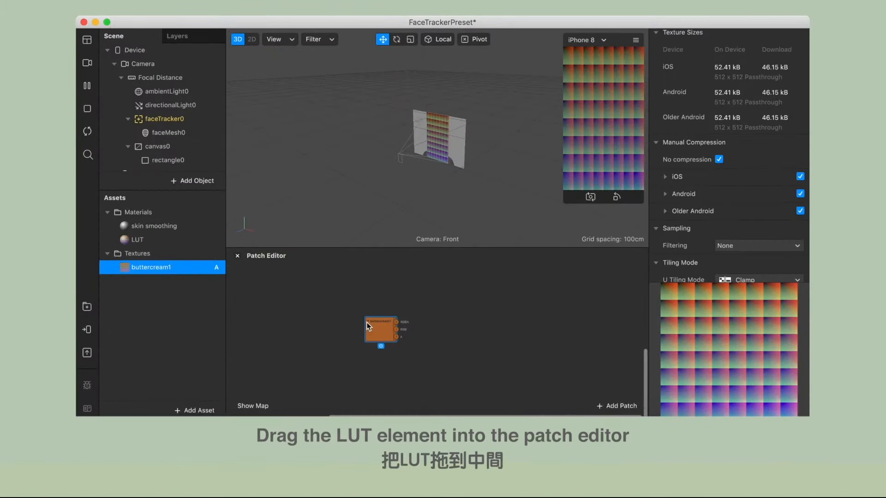
pyautogui.click(155, 65)
pyautogui.click(800, 121)
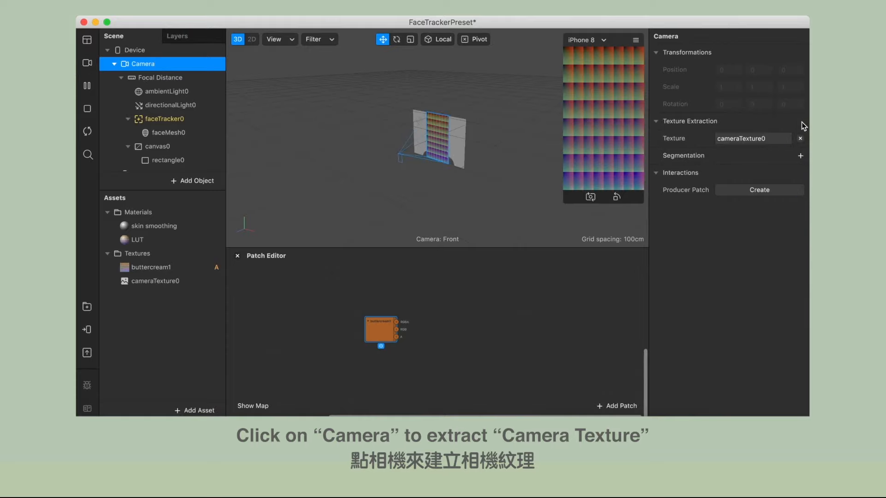
# - Add cameraTexture0 to the Patch Editor and line it up above the buttercream1 patch
pyautogui.click(178, 281)
pyautogui.moveTo(161, 283); pyautogui.dragTo(331, 330)
pyautogui.moveTo(369, 295); pyautogui.dragTo(333, 299)
pyautogui.click(393, 313)
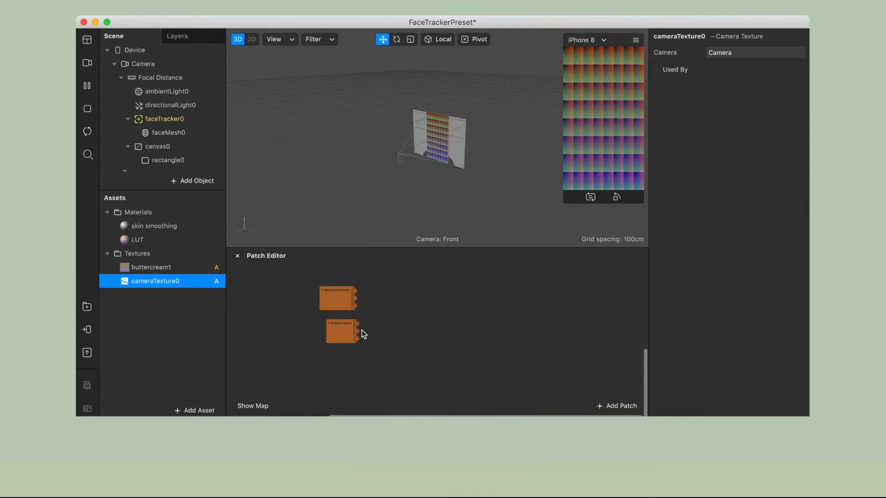
pyautogui.click(396, 298)
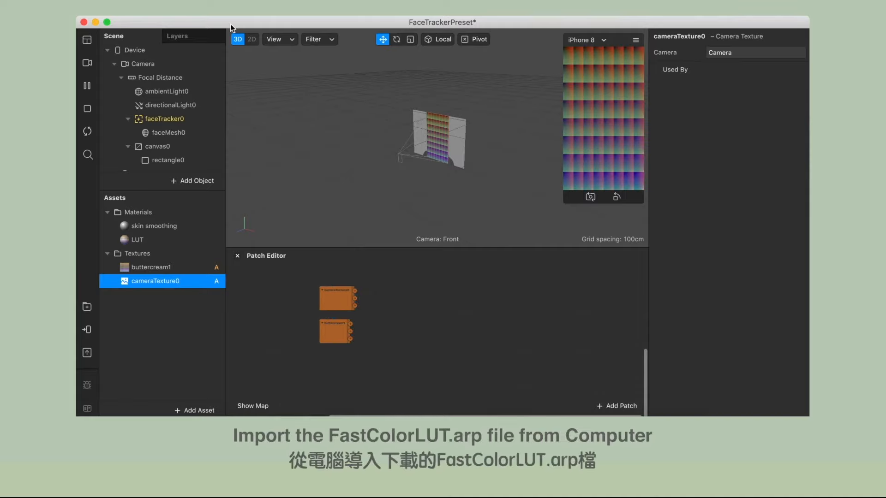
# - Import FastColorLUT.arp from the filter folder on the computer
pyautogui.click(195, 17)
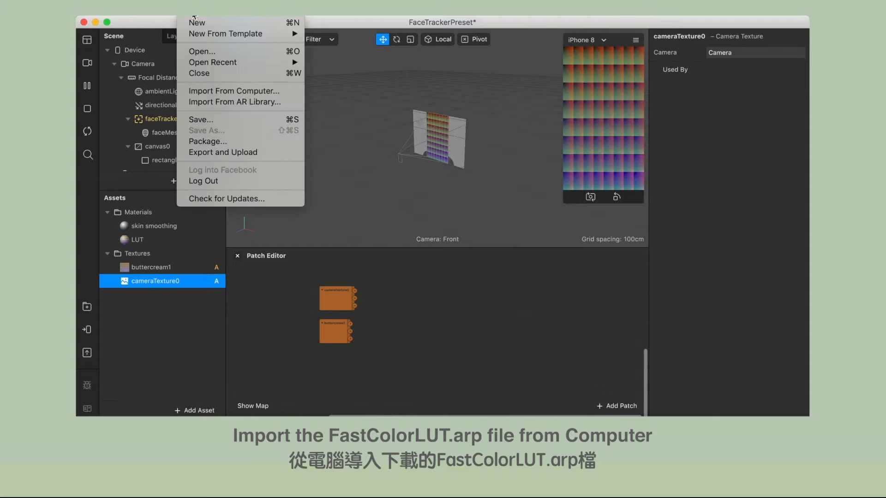
pyautogui.click(217, 91)
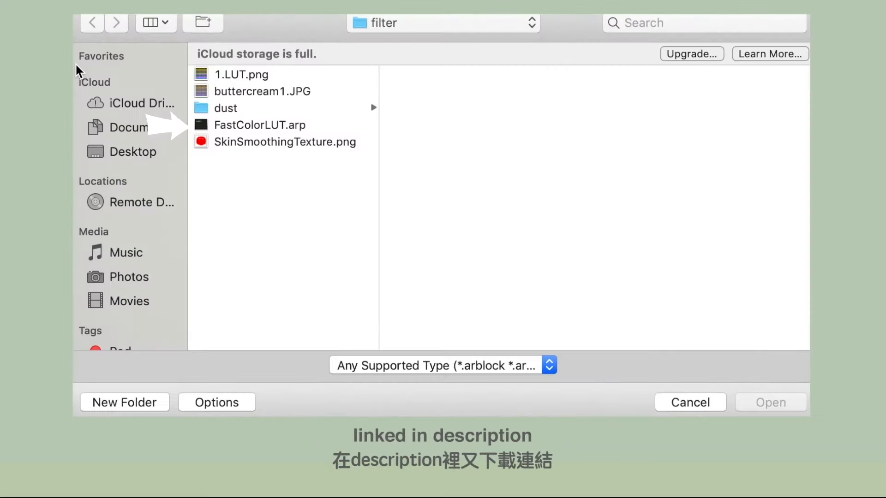
pyautogui.click(286, 127)
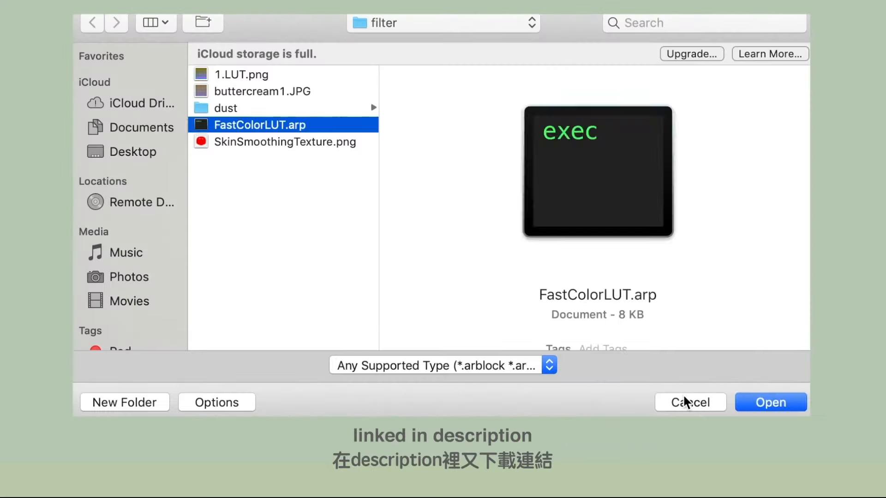
pyautogui.click(780, 401)
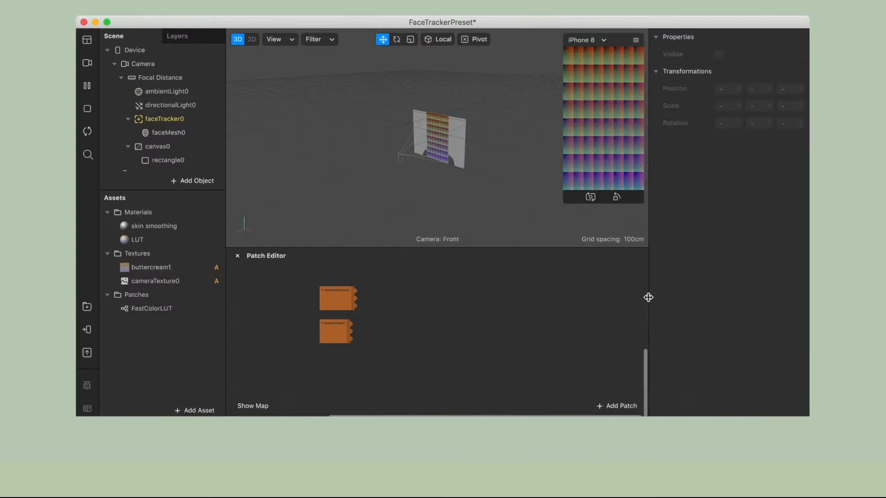
# - Add the FastColorLUT patch and connect cameraTexture0 to its Texture input and buttercream1 to its LUT input
pyautogui.moveTo(144, 305); pyautogui.dragTo(349, 303)
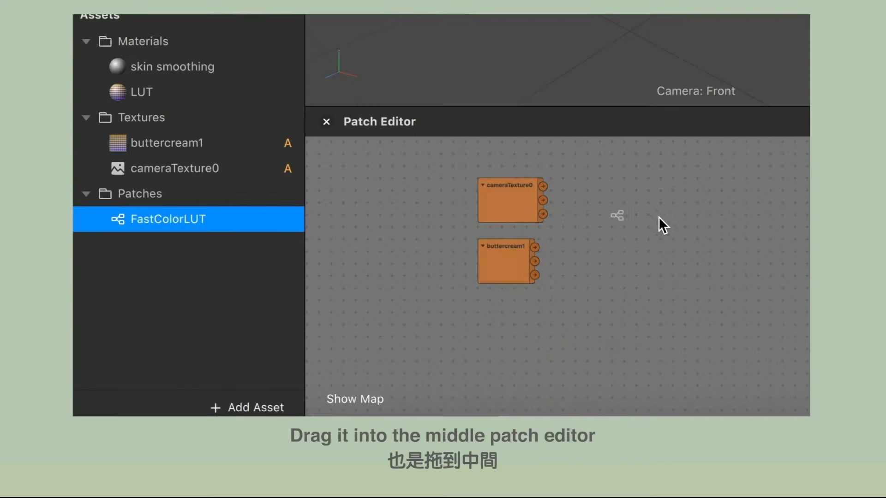
pyautogui.moveTo(659, 217); pyautogui.dragTo(604, 213)
pyautogui.moveTo(543, 187); pyautogui.dragTo(588, 222)
pyautogui.moveTo(538, 250); pyautogui.dragTo(588, 235)
# - Create a patch for the LUT material's diffuse texture and connect the FastColorLUT output to it
pyautogui.click(142, 91)
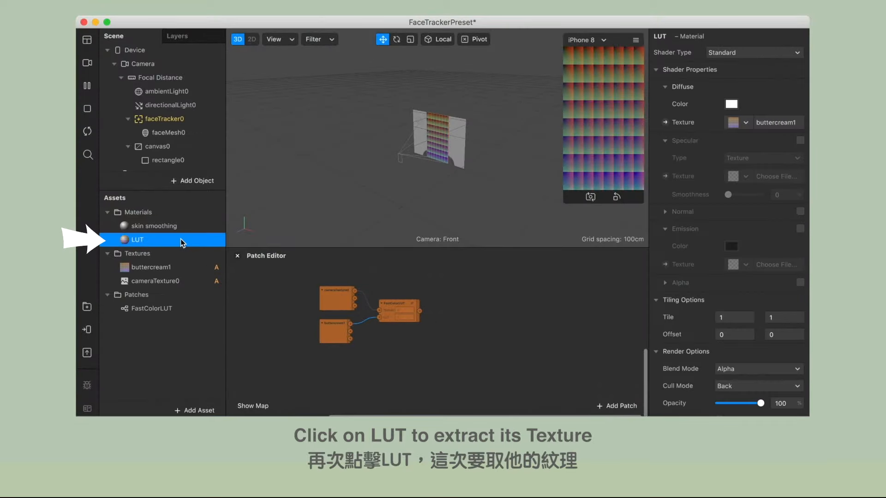
pyautogui.click(665, 122)
pyautogui.moveTo(453, 354); pyautogui.dragTo(451, 310)
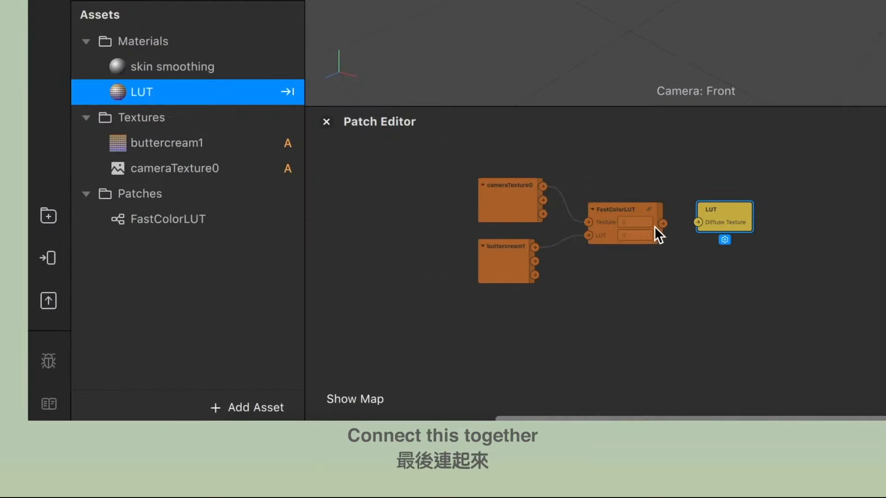
pyautogui.moveTo(662, 223); pyautogui.dragTo(699, 223)
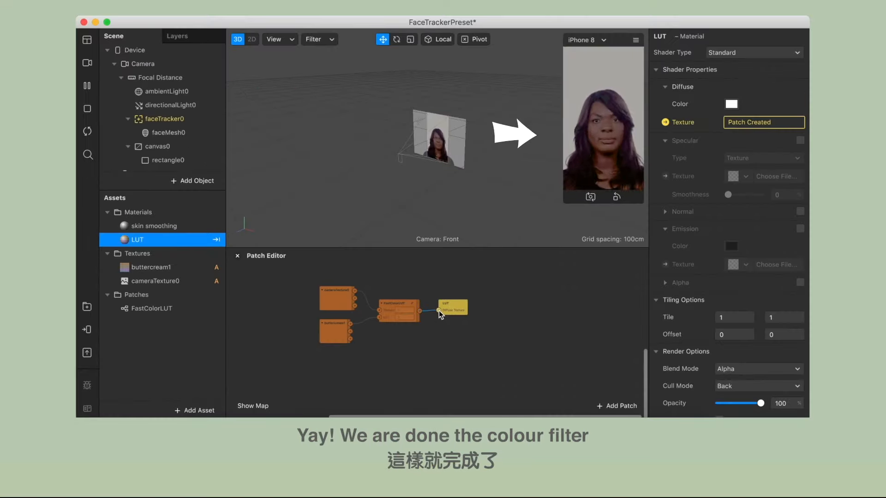
# - Send the effect to the Instagram Camera and test the colour filter on the phone
pyautogui.click(88, 329)
pyautogui.click(140, 326)
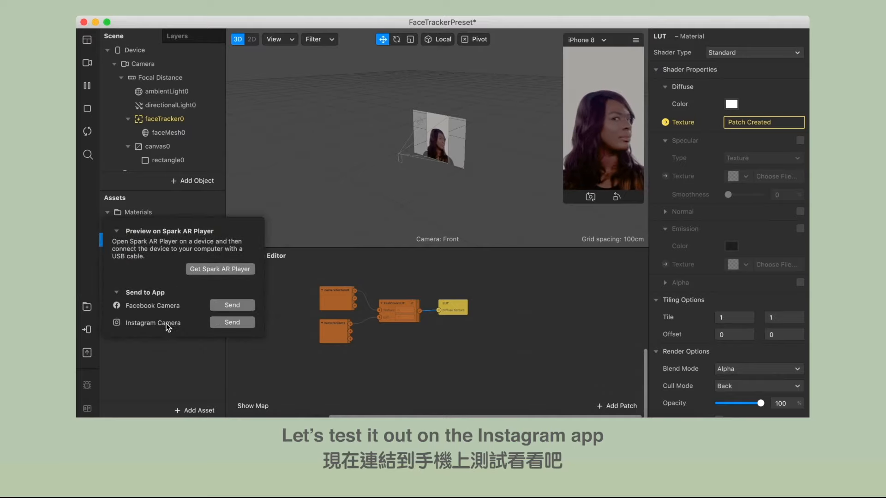
pyautogui.click(217, 323)
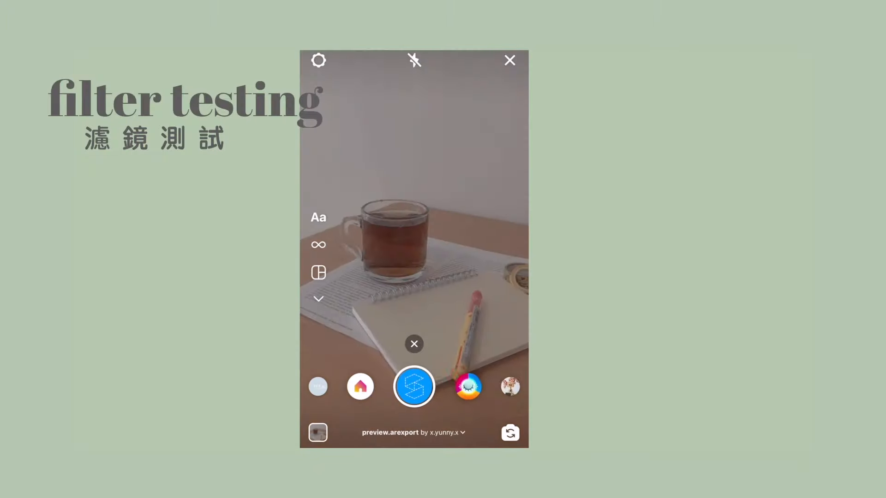
pyautogui.moveTo(413, 387); pyautogui.dragTo(414, 387)
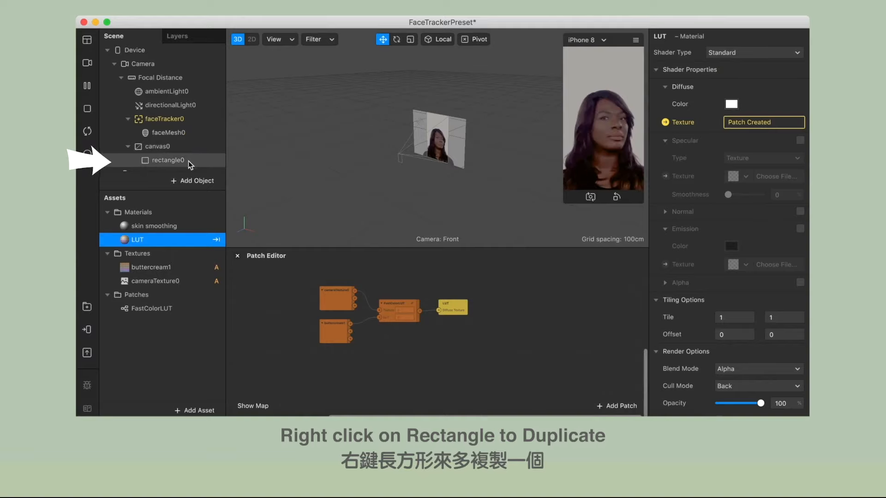
# - Duplicate rectangle0 under canvas0
pyautogui.click(188, 161)
pyautogui.rightClick(188, 161)
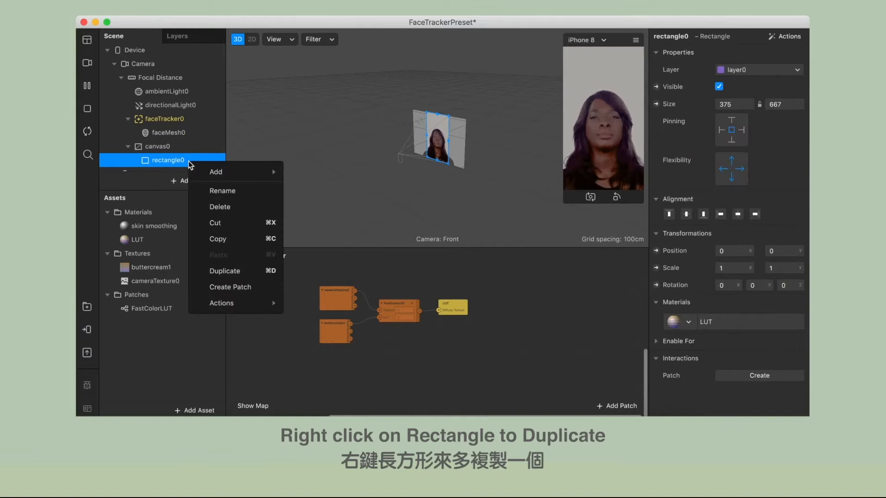
pyautogui.click(253, 272)
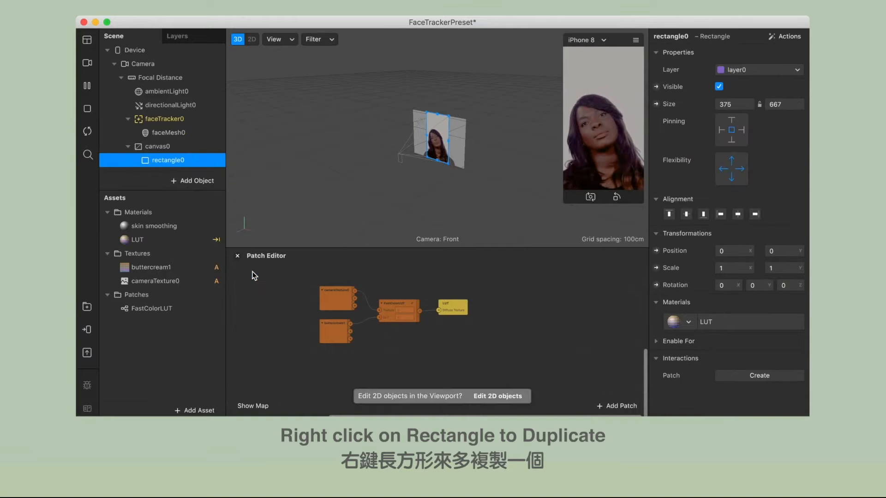
# - Create a new material for rectangle1 and rename it dust
pyautogui.scroll(-1, 188, 153)
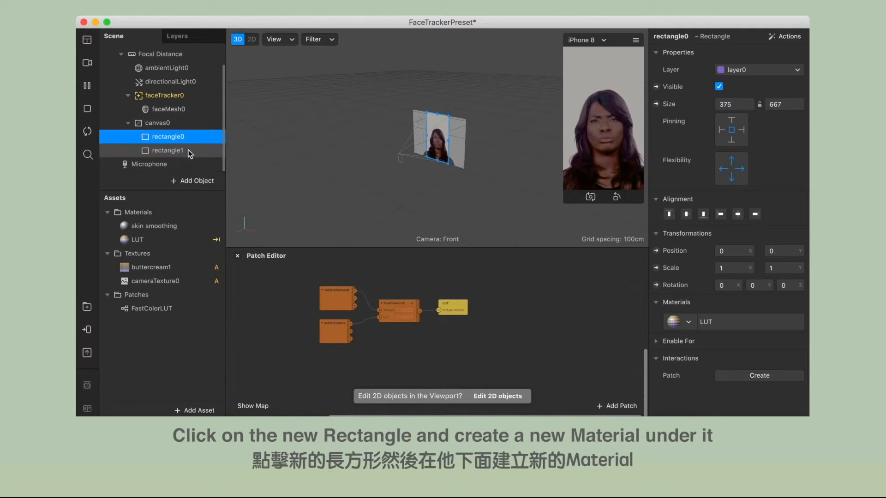
pyautogui.click(190, 151)
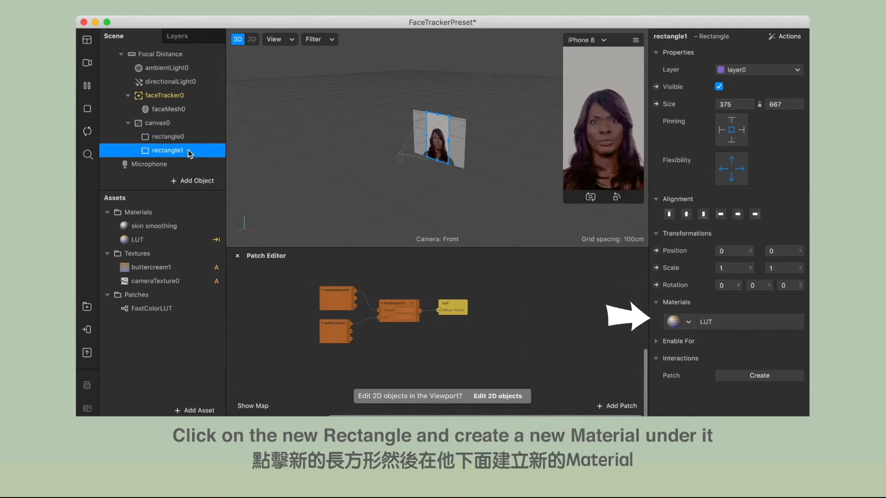
pyautogui.click(689, 323)
pyautogui.click(705, 361)
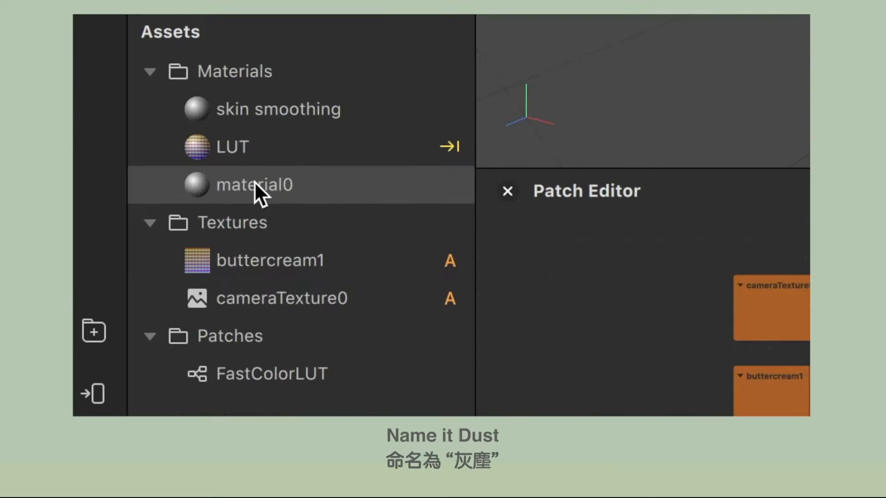
pyautogui.doubleClick(145, 252)
pyautogui.write('dust')
pyautogui.press('Return')
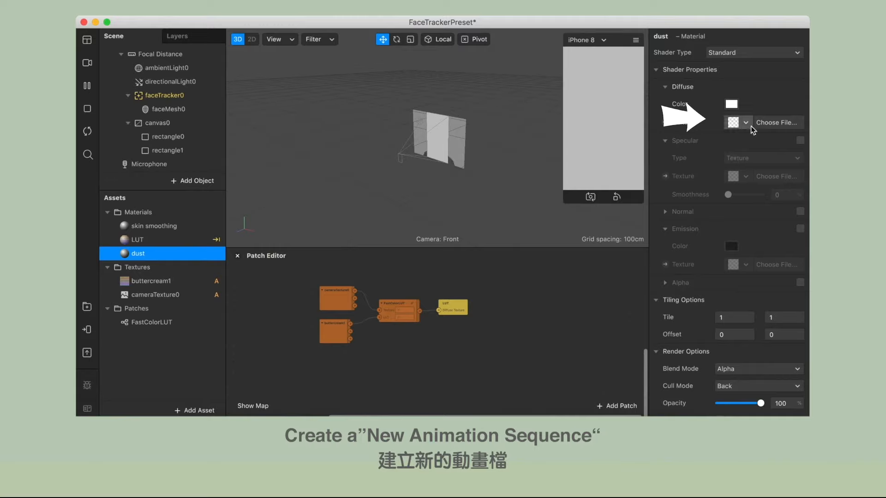
# - Assign a new animation sequence as the dust material's diffuse texture and name it "dust animation"
pyautogui.click(748, 124)
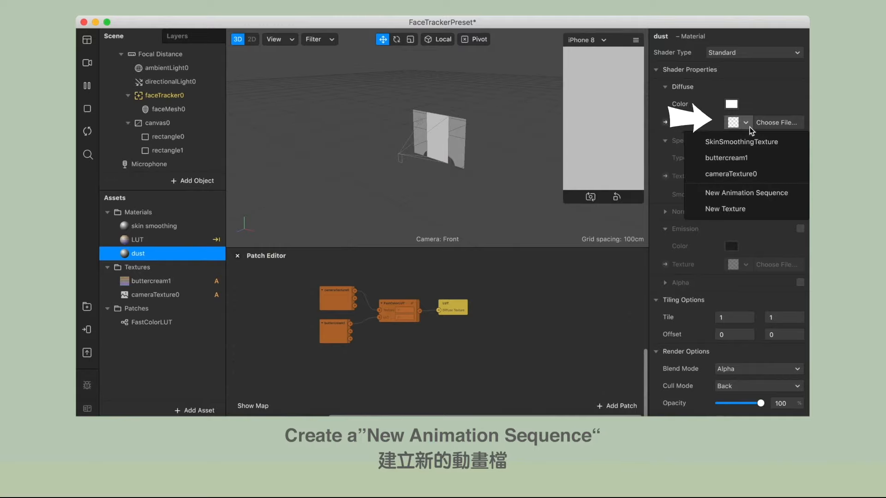
pyautogui.click(737, 194)
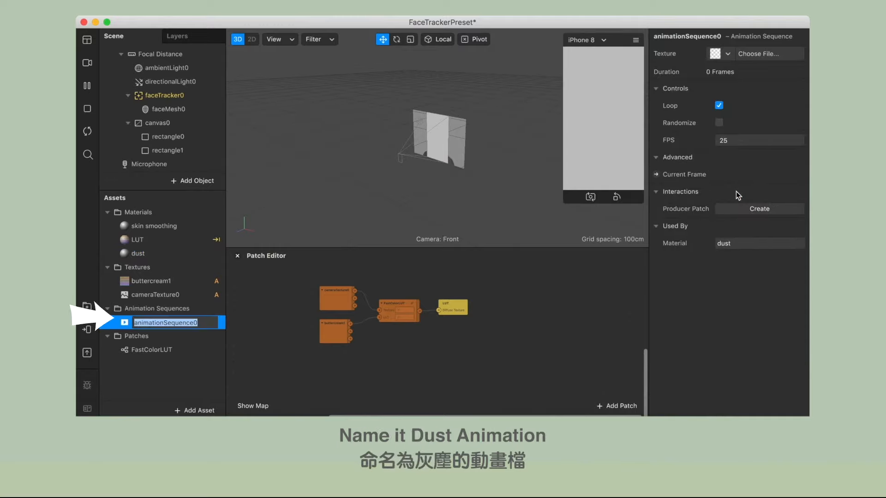
pyautogui.write('dust')
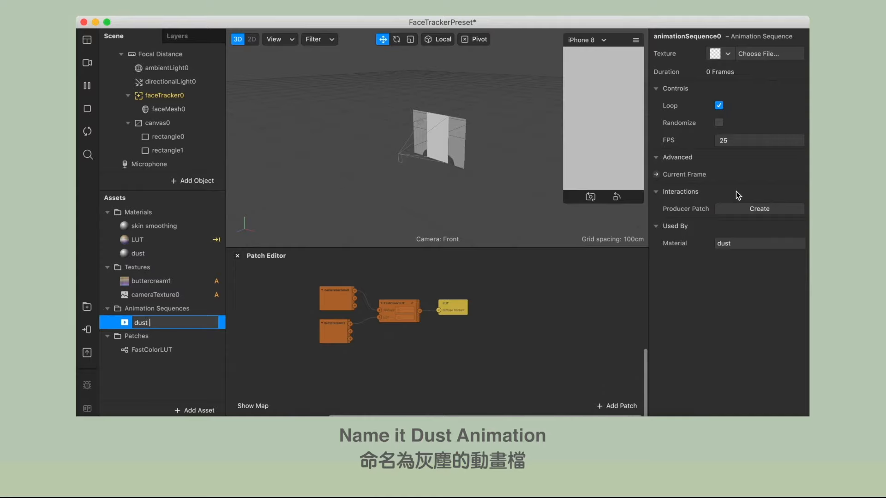
pyautogui.write(' animation')
pyautogui.press('Return')
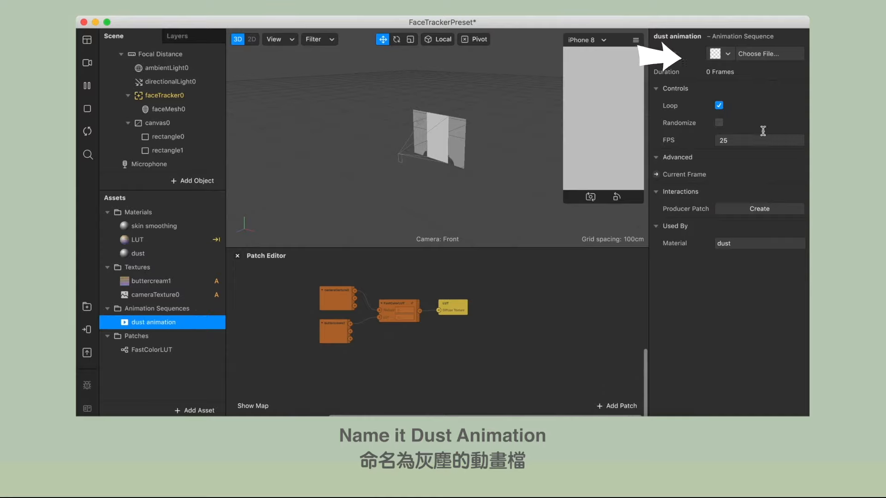
# - Import dust1.jpg through dust3.jpg from the dust folder as the sequence's texture and turn on No compression for them
pyautogui.click(725, 55)
pyautogui.click(734, 76)
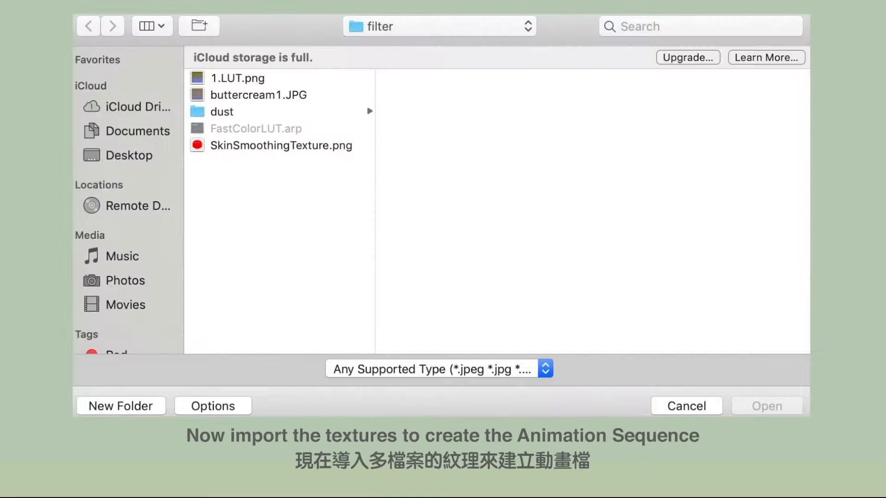
pyautogui.click(350, 111)
pyautogui.click(433, 78)
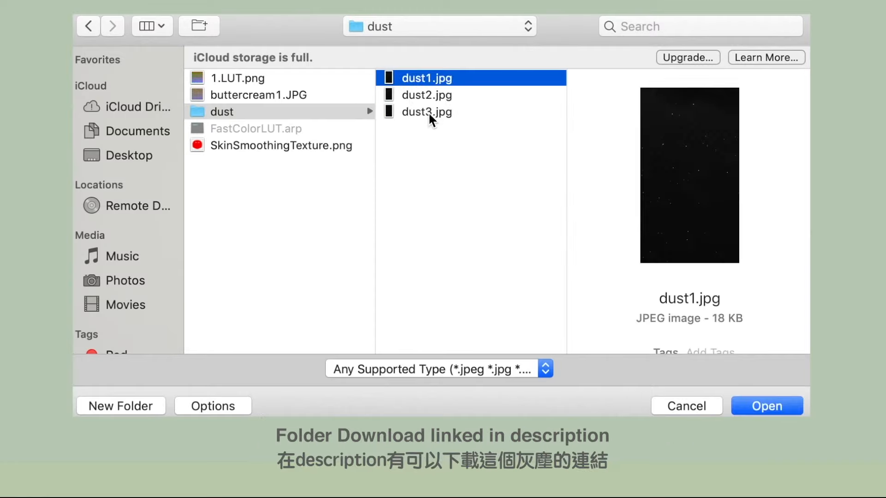
pyautogui.keyDown('shift'); pyautogui.click(429, 113); pyautogui.keyUp('shift')
pyautogui.click(748, 405)
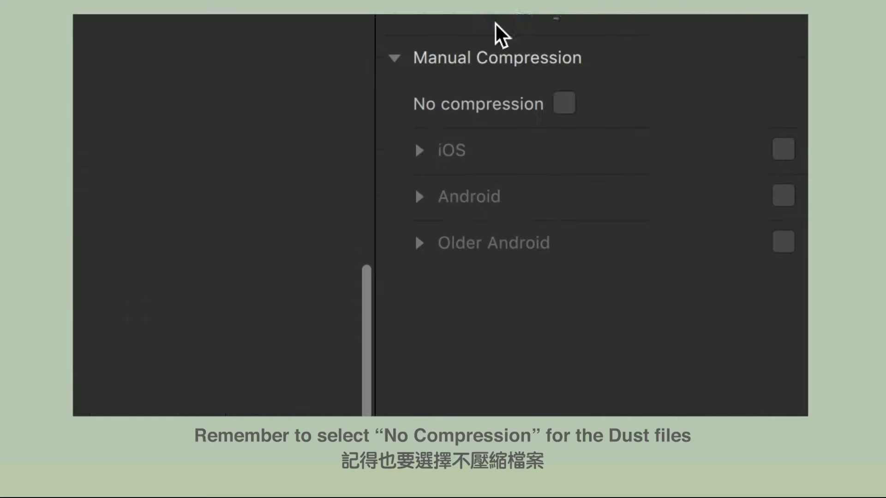
pyautogui.scroll(2, 550, 95)
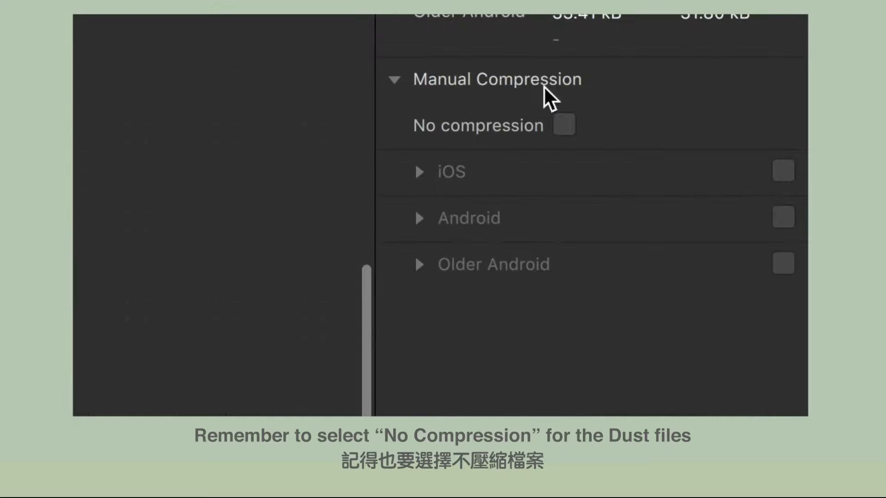
pyautogui.click(562, 155)
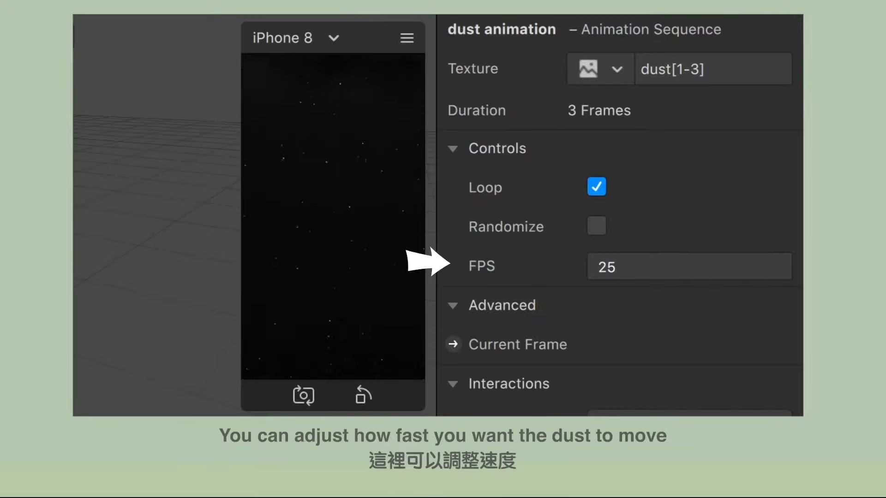
# - Set the dust animation's speed to 3 FPS
pyautogui.moveTo(637, 273); pyautogui.dragTo(579, 272)
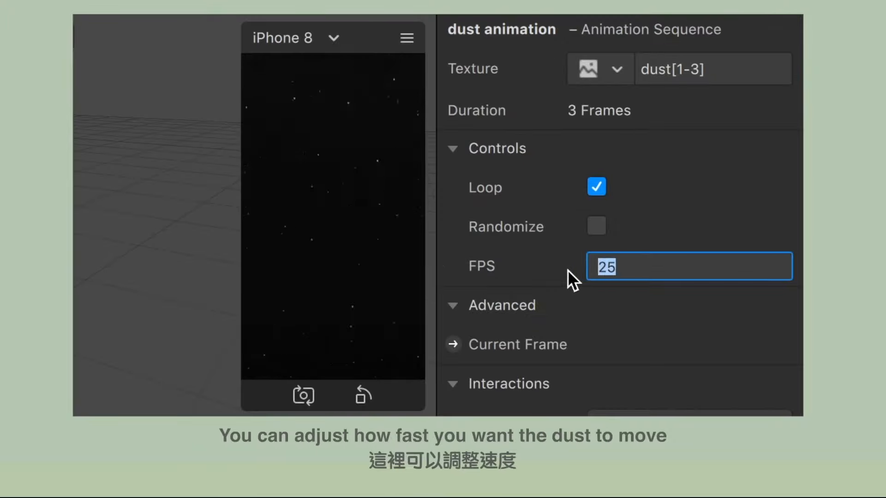
pyautogui.write('3')
pyautogui.press('Return')
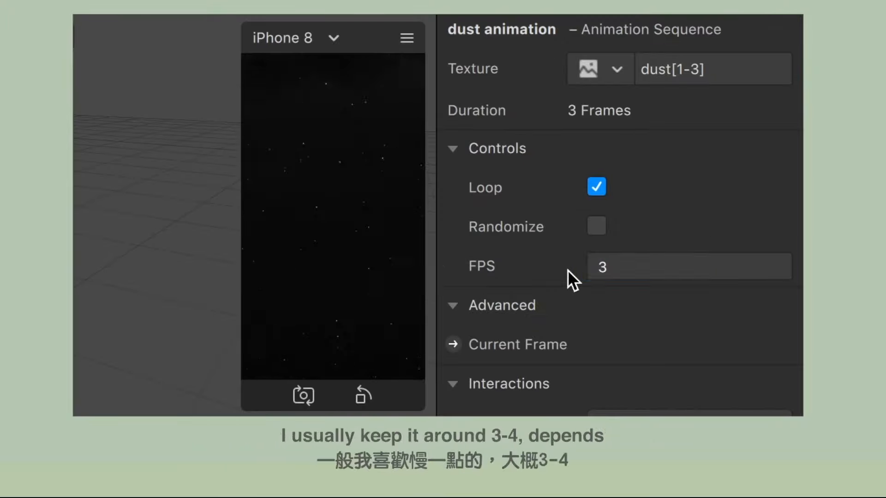
# - Try 4 FPS as the dust animation's speed, and set it back to 3 FPS
pyautogui.click(621, 259)
pyautogui.press('BackSpace')
pyautogui.write('4')
pyautogui.press('Return')
pyautogui.click(627, 267)
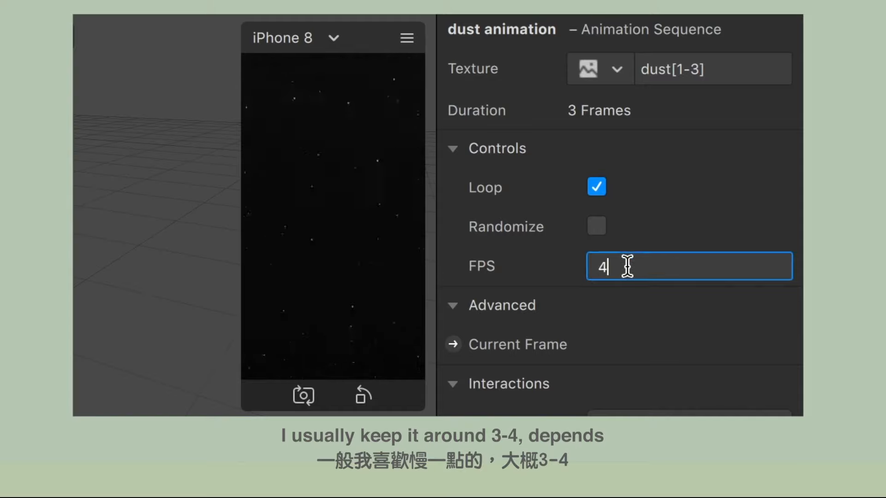
pyautogui.press('BackSpace')
pyautogui.write('3')
pyautogui.press('Return')
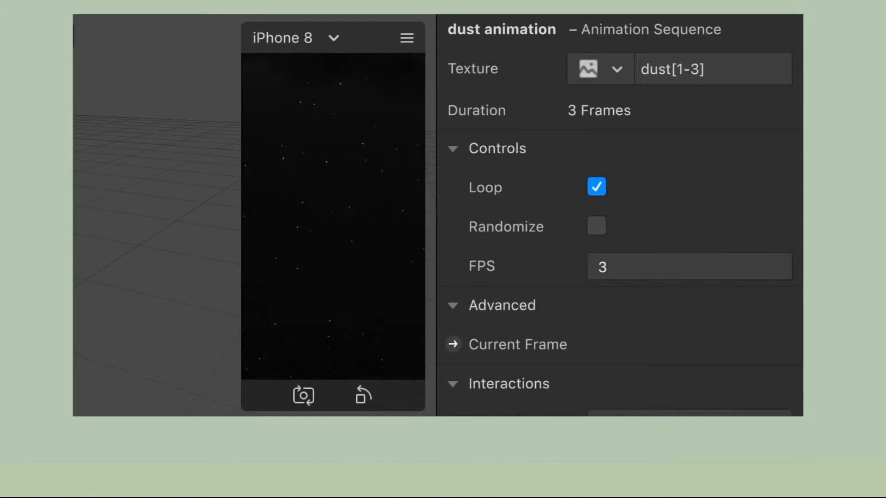
# - Set the dust material's blend mode to Screen to remove its black background
pyautogui.click(202, 253)
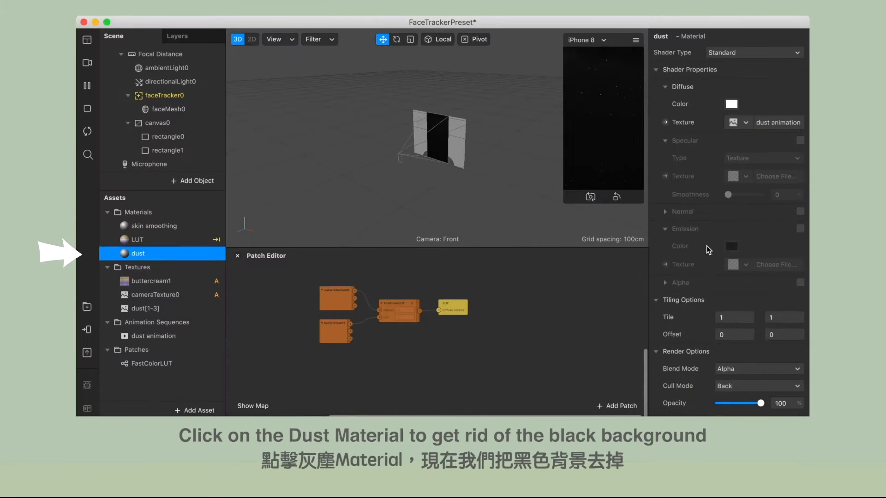
pyautogui.scroll(-3, 707, 245)
pyautogui.click(727, 323)
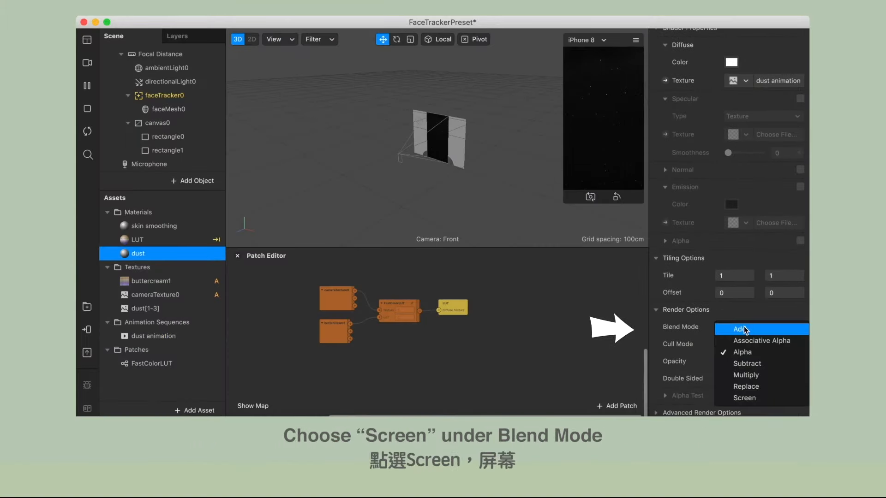
pyautogui.click(745, 398)
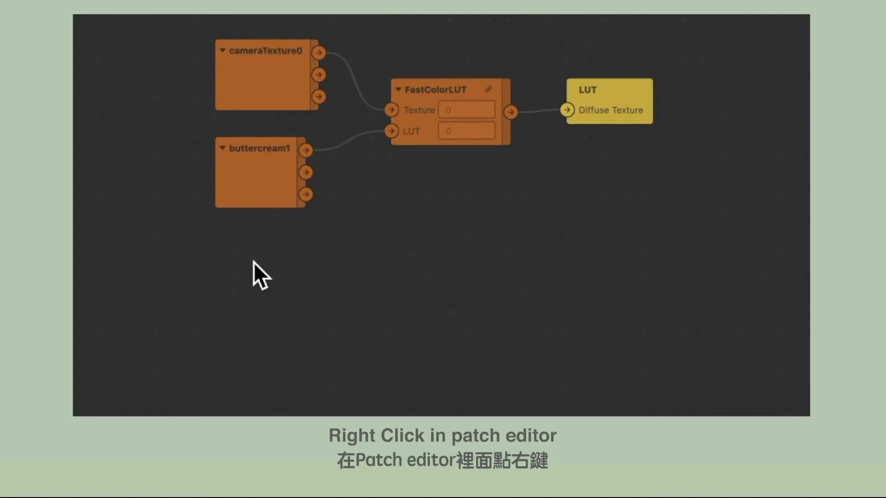
# - Add a Screen Tap patch and place it below the buttercream1 patch
pyautogui.rightClick(253, 262)
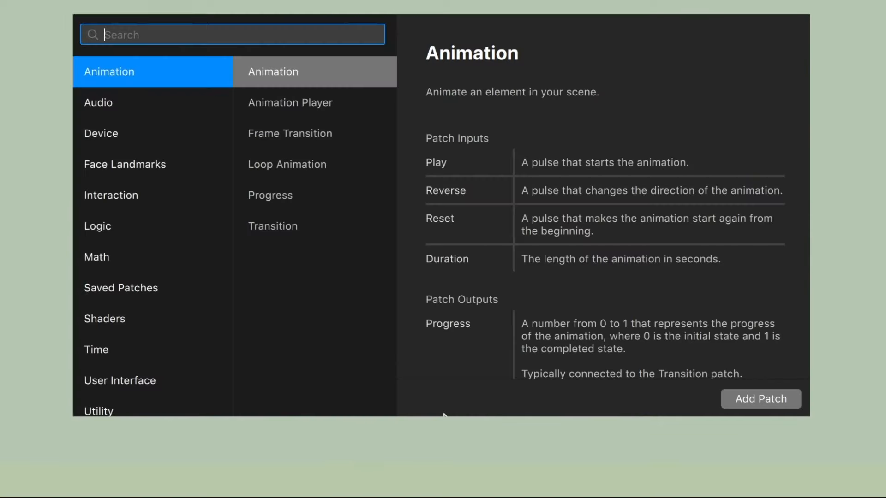
pyautogui.write('scree')
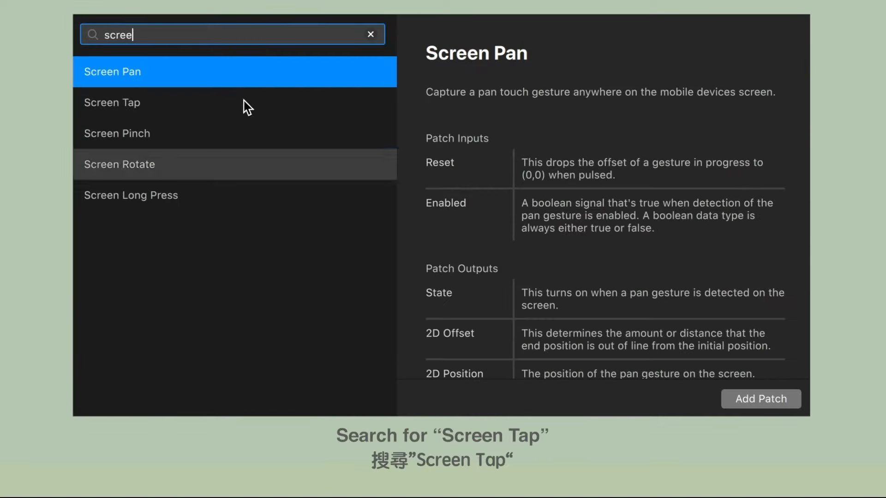
pyautogui.click(194, 103)
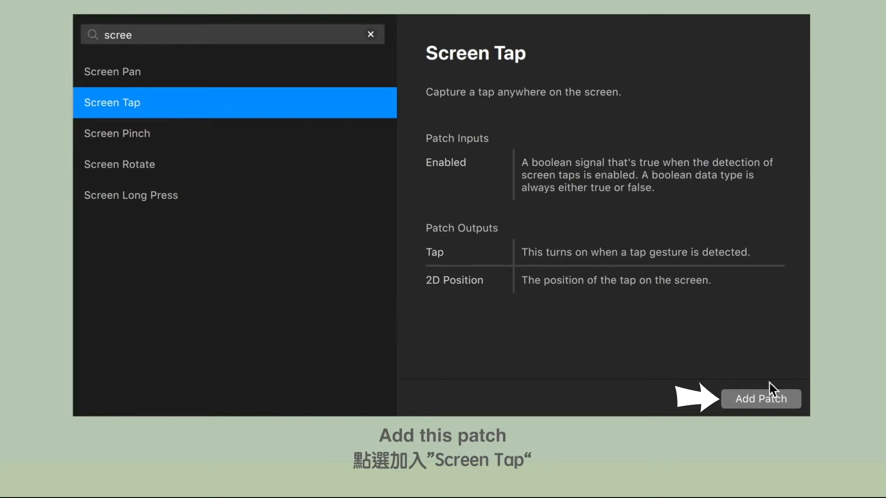
pyautogui.click(738, 400)
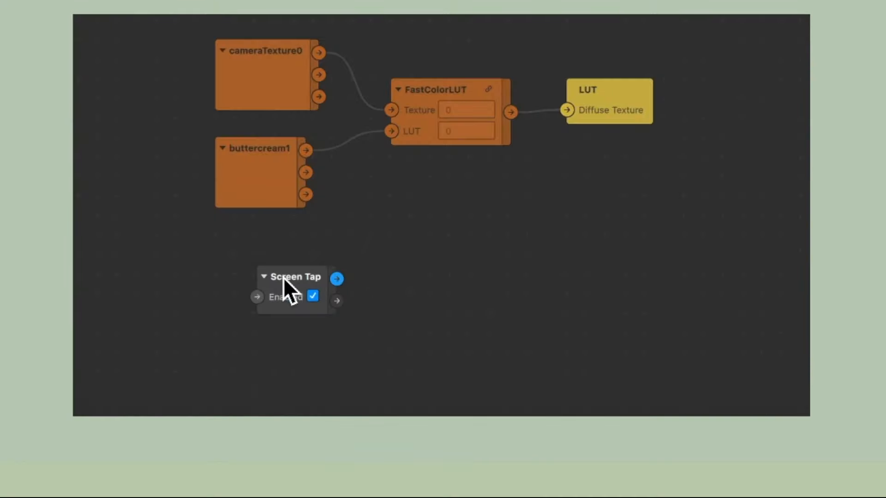
pyautogui.moveTo(283, 277); pyautogui.dragTo(148, 273)
# - Add a Counter patch and place it beside the Screen Tap patch
pyautogui.rightClick(295, 271)
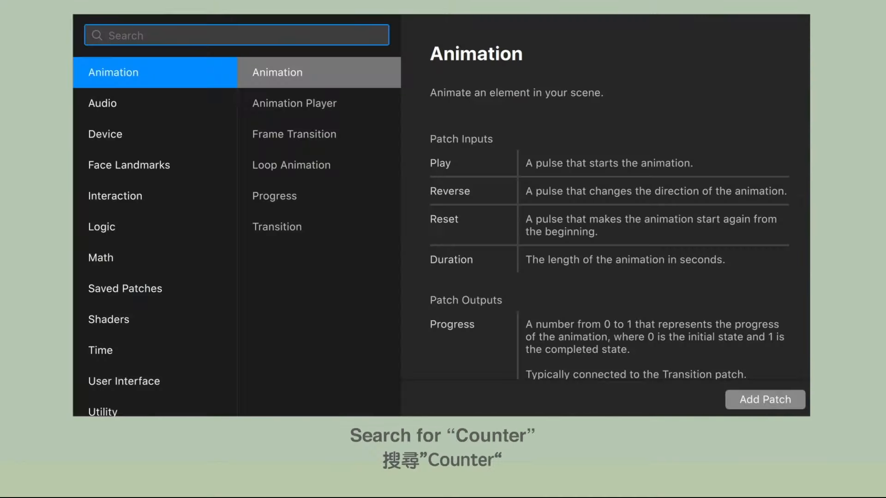
pyautogui.write('count')
pyautogui.press('Return')
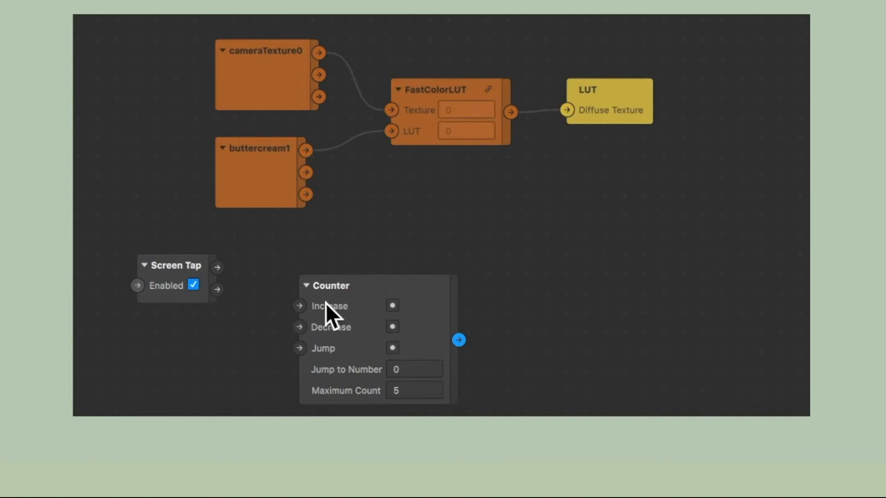
pyautogui.moveTo(320, 303); pyautogui.dragTo(315, 282)
# - Connect Screen Tap's tap output to the Counter's Increase input and set its Maximum Count to 2
pyautogui.moveTo(214, 269); pyautogui.dragTo(295, 286)
pyautogui.click(413, 370)
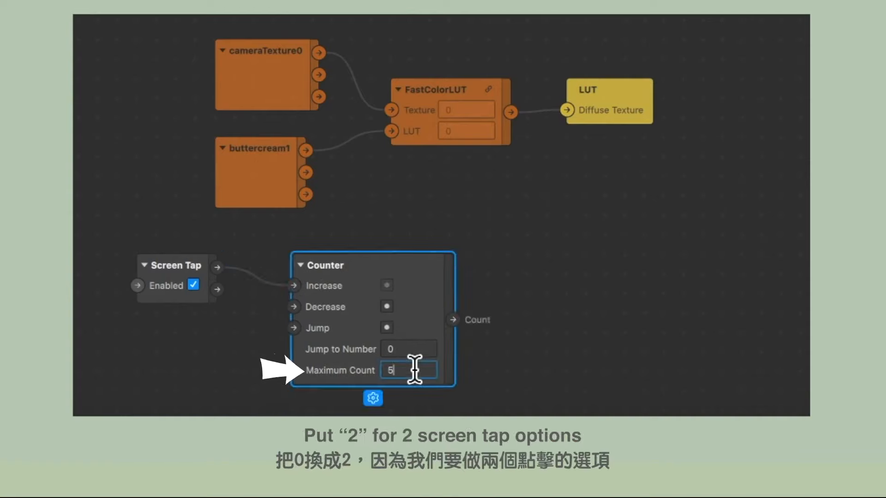
pyautogui.press('BackSpace')
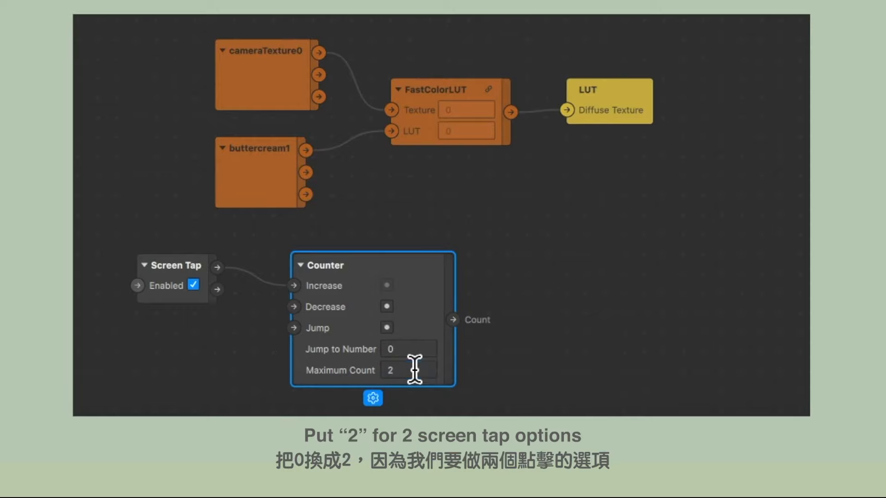
# - Add an Equals Exactly patch and connect the Counter's Count output to its first input
pyautogui.rightClick(541, 236)
pyautogui.write('eq')
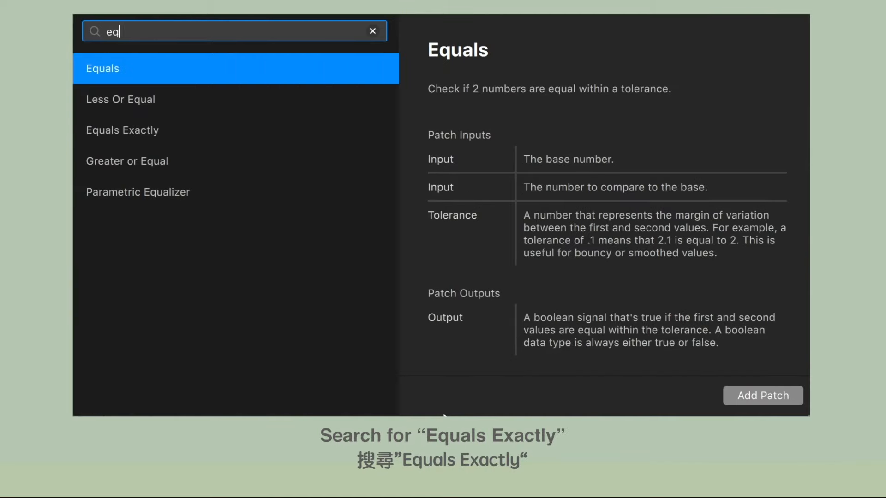
pyautogui.write('ua')
pyautogui.click(163, 130)
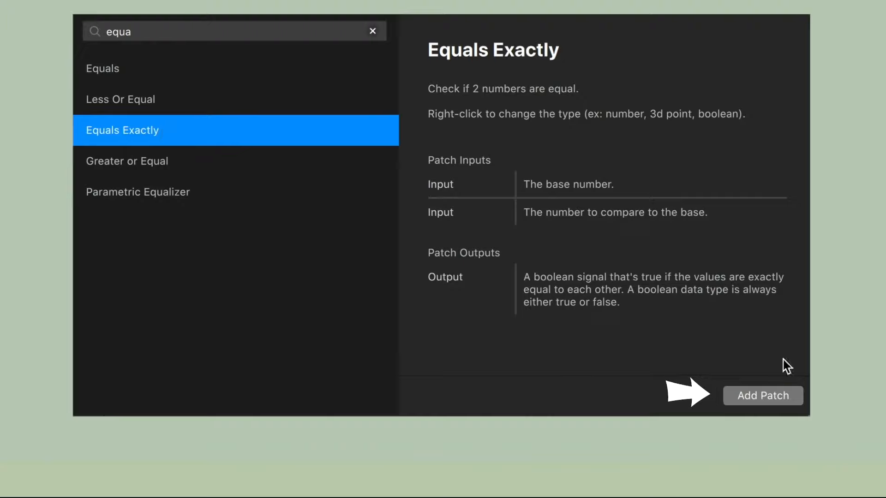
pyautogui.click(764, 395)
pyautogui.moveTo(454, 319); pyautogui.dragTo(548, 247)
# - Add a second Equals Exactly patch below the first and connect the Counter's output to its first input
pyautogui.rightClick(541, 329)
pyautogui.write('equ')
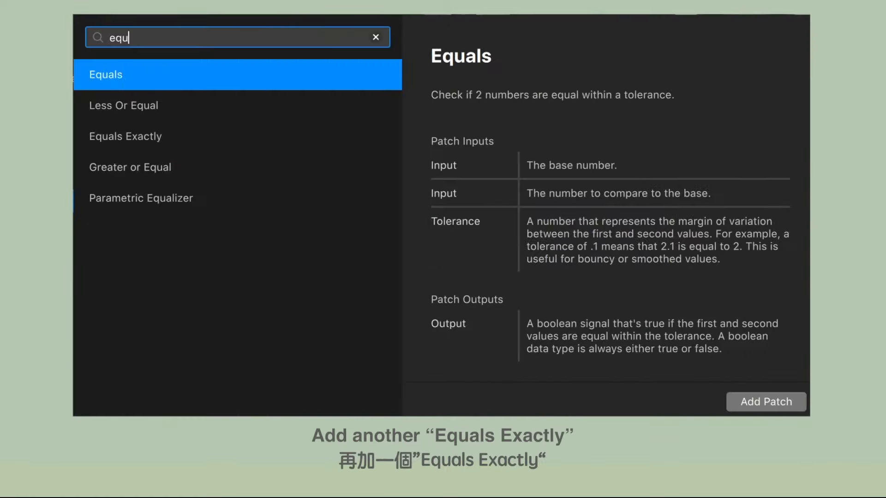
pyautogui.click(255, 138)
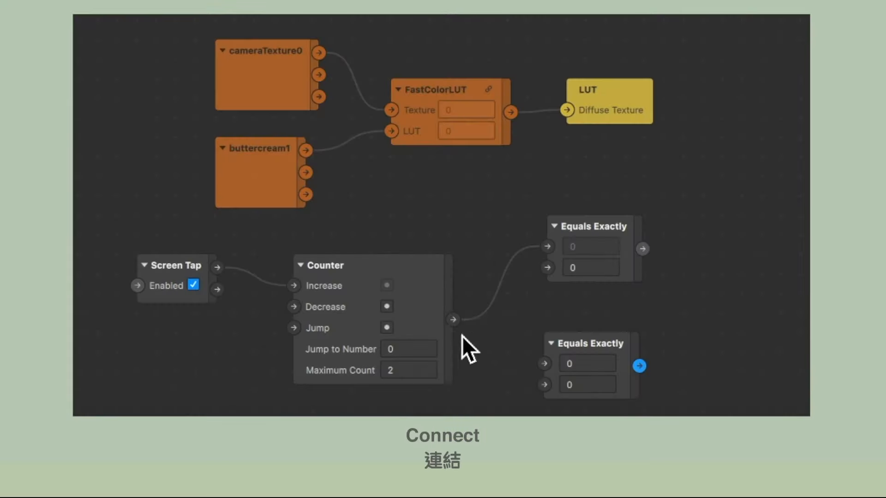
pyautogui.moveTo(549, 367); pyautogui.dragTo(546, 366)
pyautogui.scroll(-3, 546, 365)
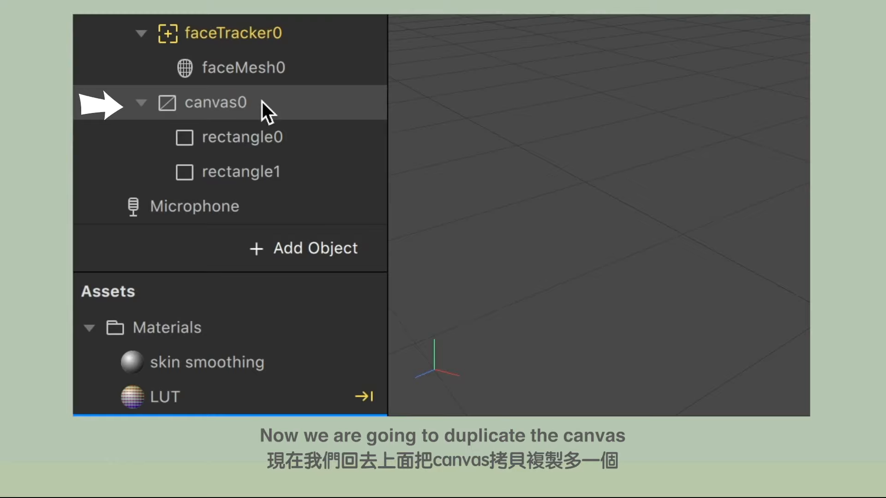
# - Duplicate canvas0 together with its rectangles in the scene
pyautogui.click(262, 102)
pyautogui.rightClick(263, 103)
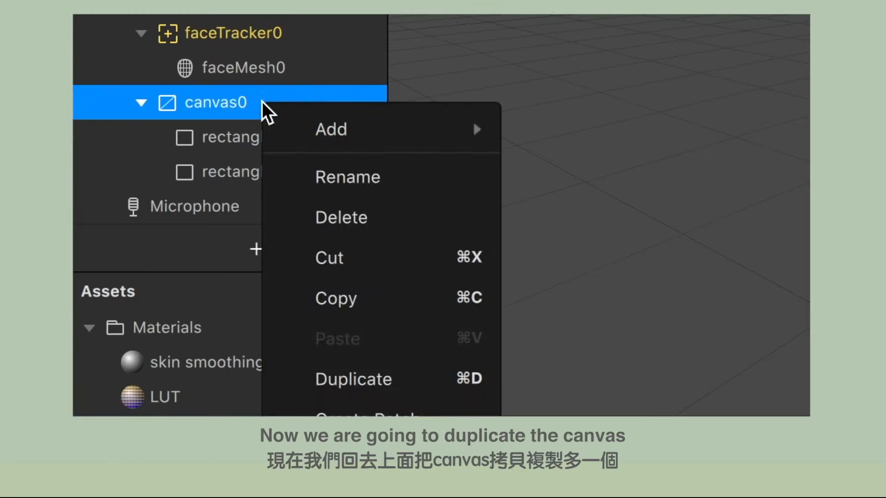
pyautogui.click(354, 380)
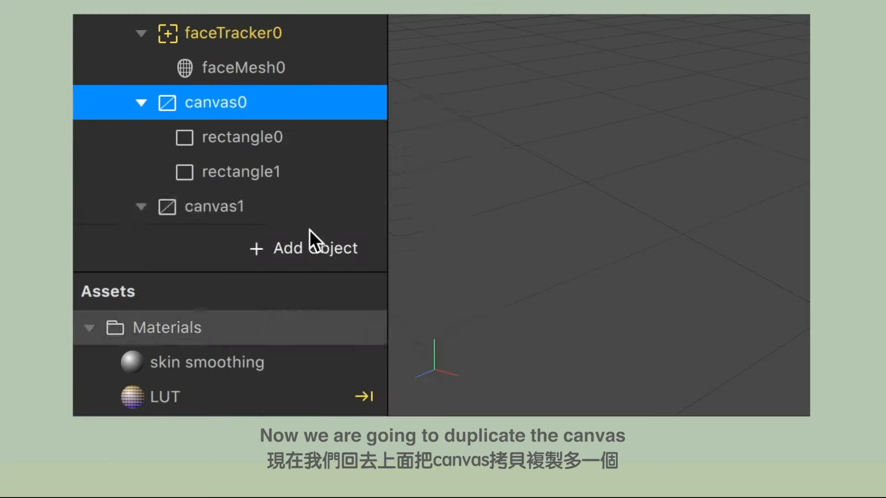
# - Rename the duplicated canvas as "with dust"
pyautogui.doubleClick(253, 212)
pyautogui.click(259, 213)
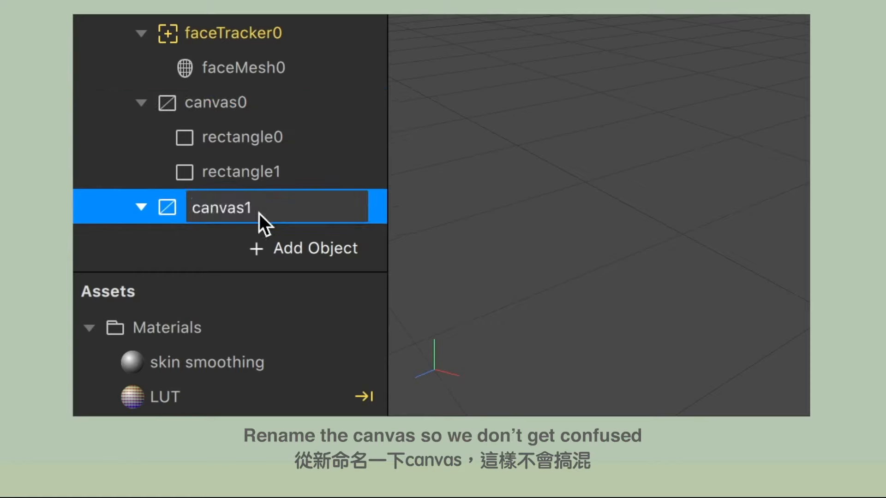
pyautogui.press('BackSpace')
pyautogui.press('BackSpace')
pyautogui.press('BackSpace')
pyautogui.press('BackSpace')
pyautogui.press('BackSpace')
pyautogui.press('BackSpace')
pyautogui.write('with dust')
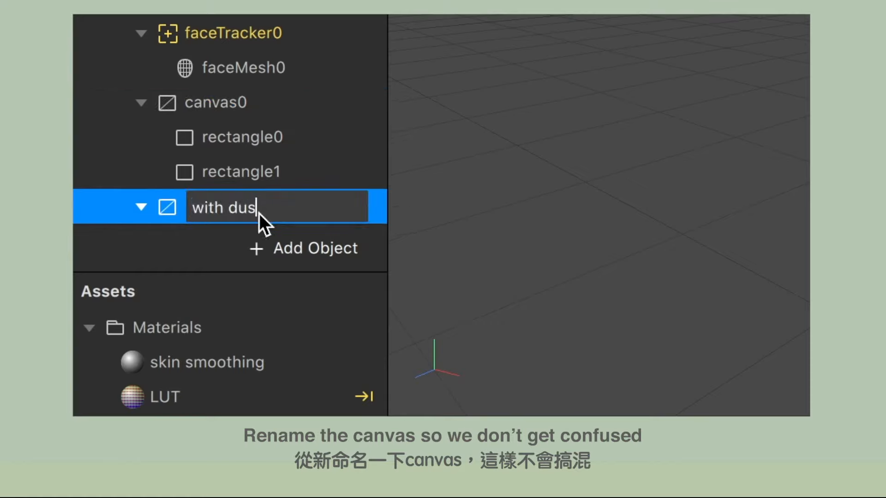
pyautogui.press('Return')
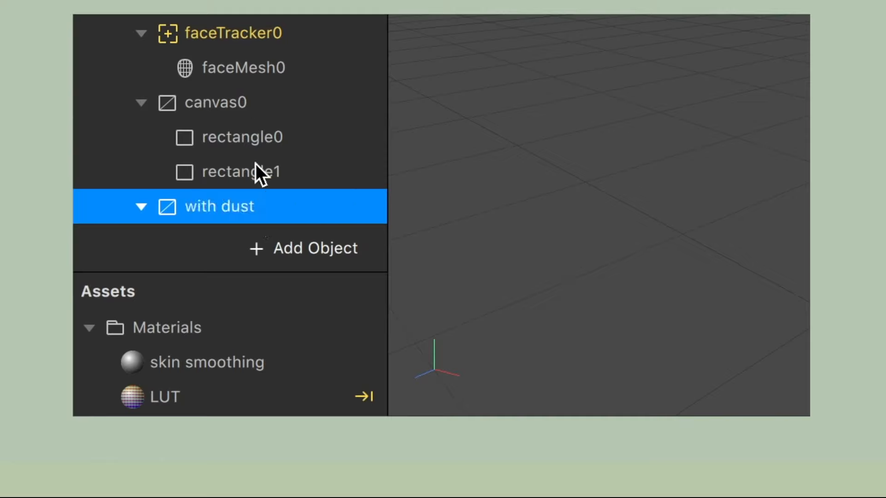
# - Rename the original canvas0 as "without dust"
pyautogui.doubleClick(244, 101)
pyautogui.write('without dust')
pyautogui.press('Return')
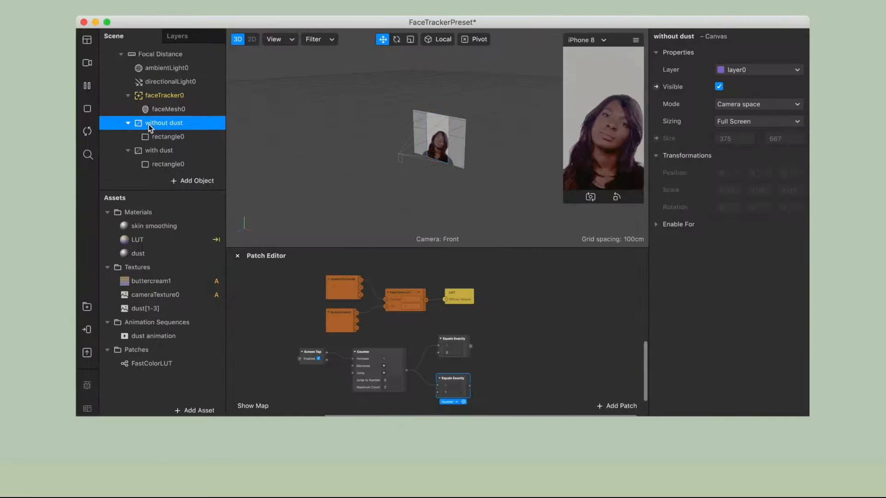
# - Create a Visible patch for the "without dust" canvas and connect the upper Equals Exactly patch to it
pyautogui.click(148, 124)
pyautogui.click(655, 87)
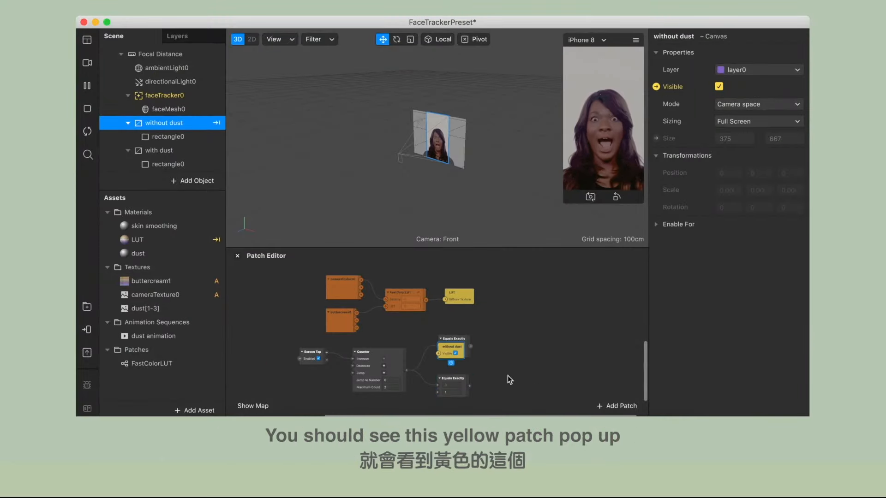
pyautogui.moveTo(446, 356)
pyautogui.mouseDown()
pyautogui.moveTo(499, 342)
pyautogui.moveTo(484, 342)
pyautogui.moveTo(491, 338)
pyautogui.mouseUp()
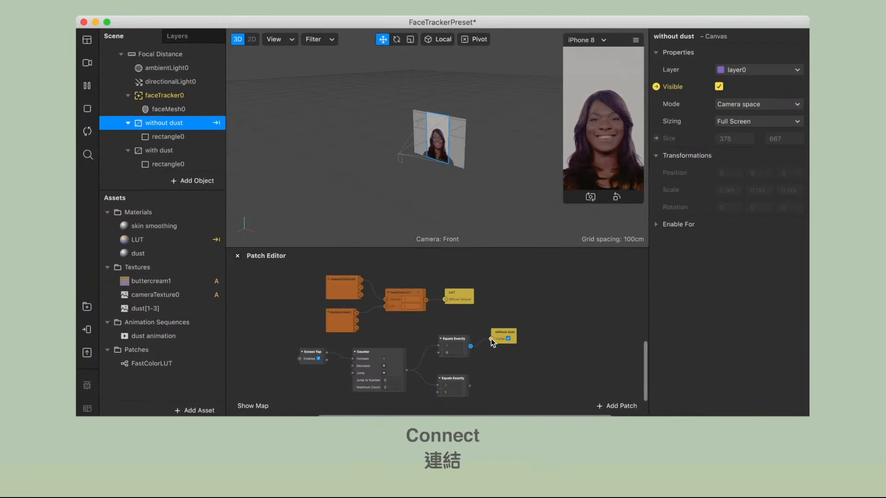
# - Create a Visible patch for the "with dust" canvas and connect the lower Equals Exactly patch to it
pyautogui.click(181, 151)
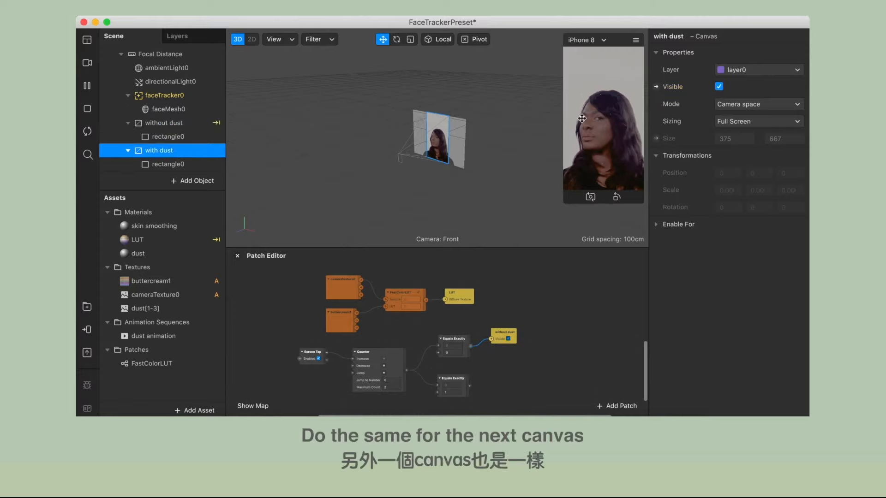
pyautogui.click(656, 86)
pyautogui.moveTo(454, 351); pyautogui.dragTo(491, 385)
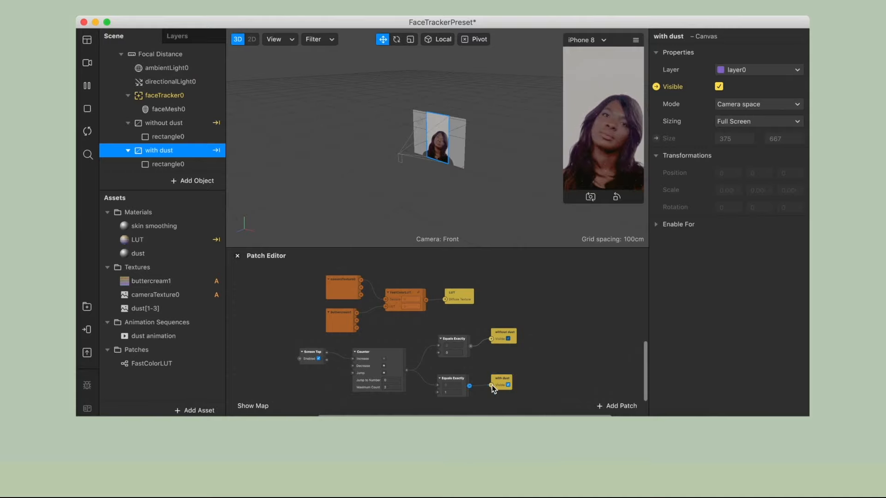
# - Enable Simulate Touch in the preview and tap the simulated screen twice to test switching between the canvases
pyautogui.click(635, 40)
pyautogui.click(657, 59)
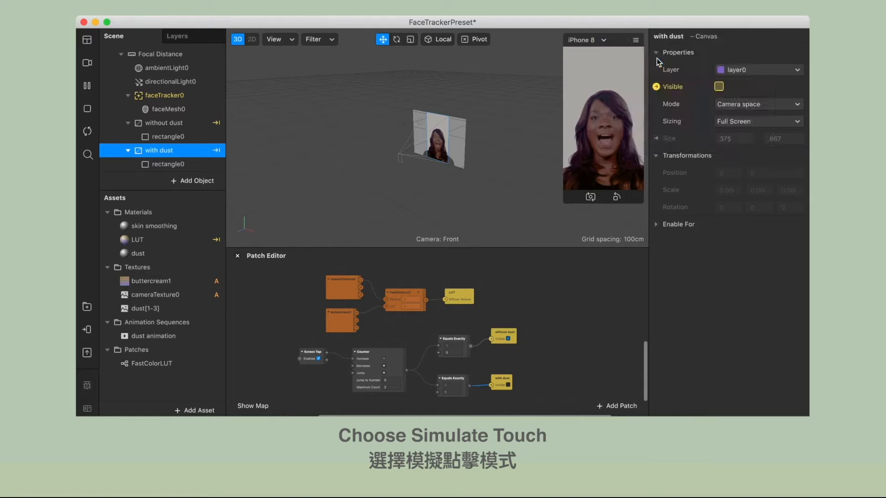
pyautogui.click(612, 107)
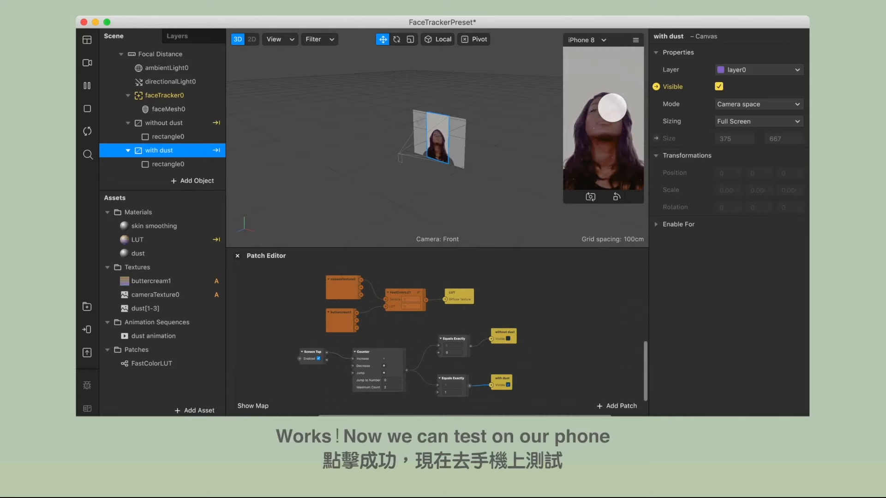
pyautogui.click(612, 107)
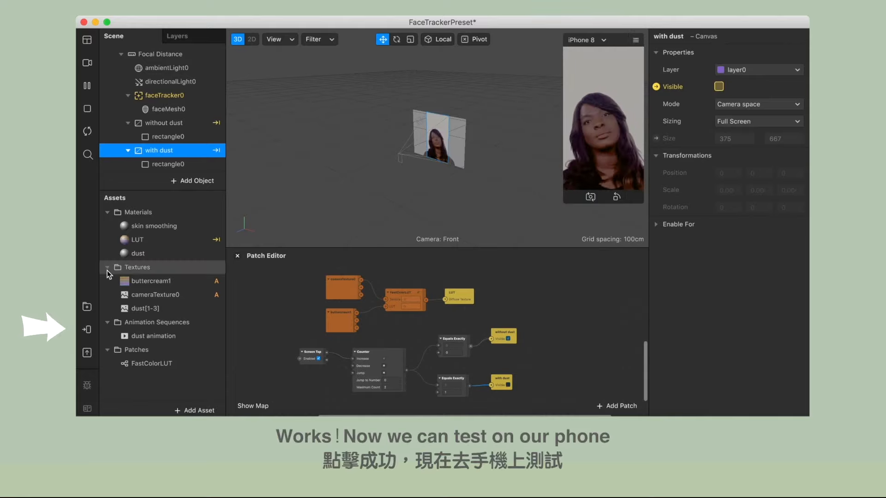
# - Send the effect to Instagram Camera for testing on the phone
pyautogui.click(87, 330)
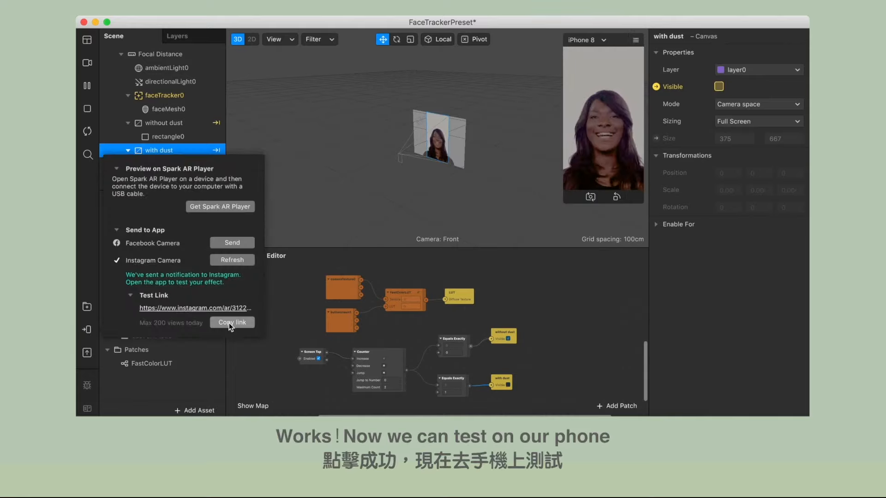
pyautogui.click(232, 260)
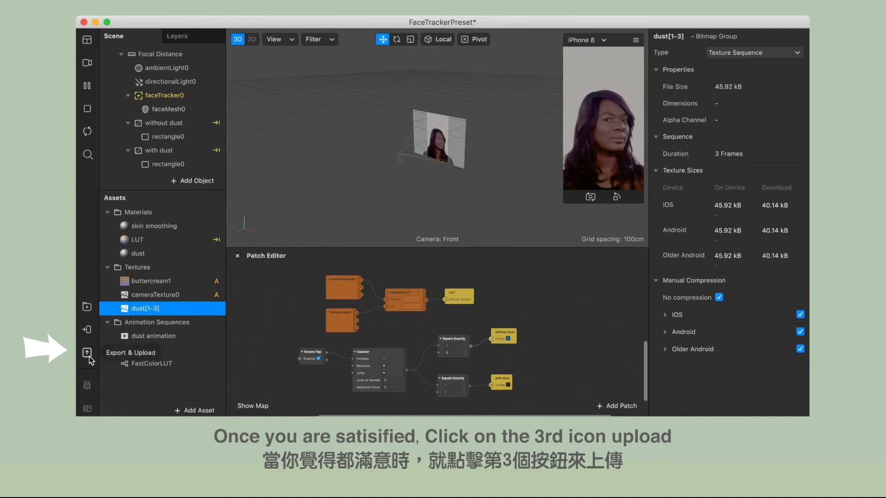
# - Upload the project to Spark AR Hub as a new effect
pyautogui.click(87, 352)
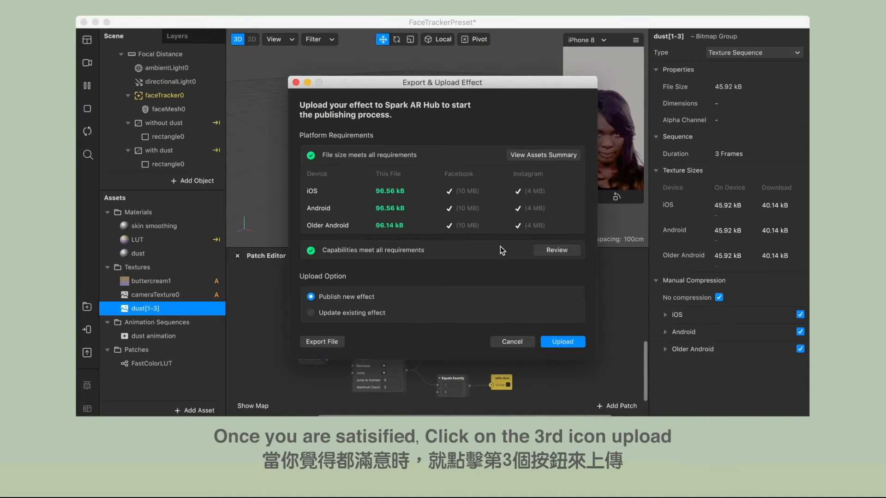
pyautogui.click(555, 343)
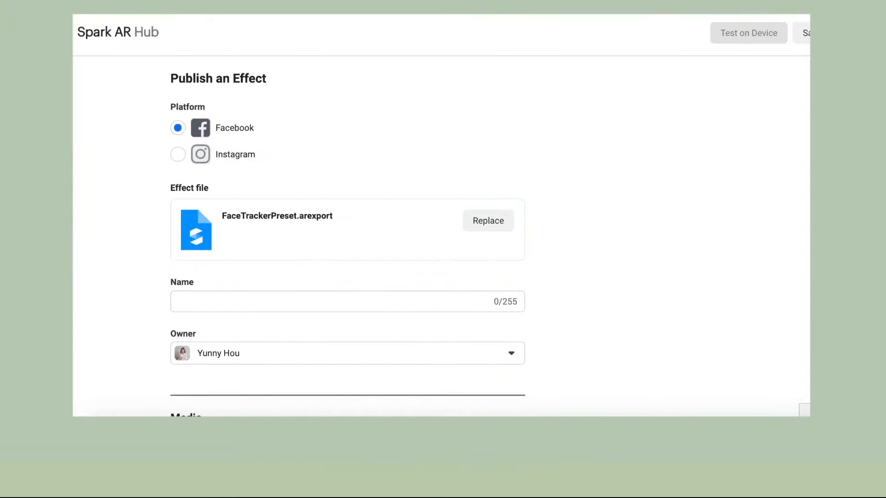
# - Set the publishing platform to Instagram and name the effect "buttercream"
pyautogui.click(181, 159)
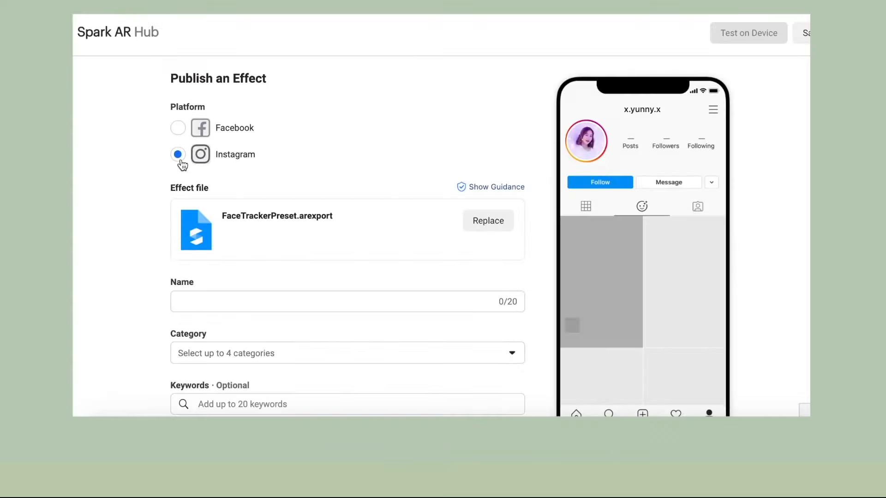
pyautogui.scroll(-1, 184, 164)
pyautogui.click(221, 270)
pyautogui.write('buttercream')
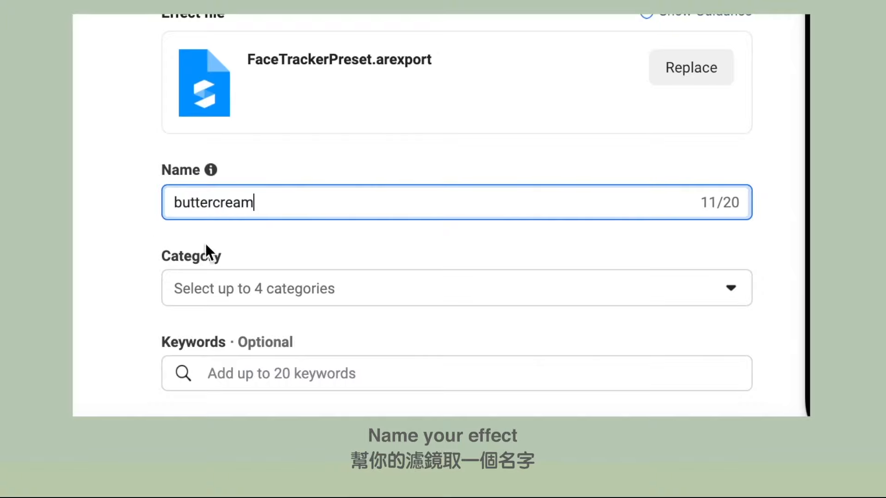
# - Assign the categories Color & Light, Camera Styles, Surroundings and Moods to the effect
pyautogui.scroll(-5, 376, 173)
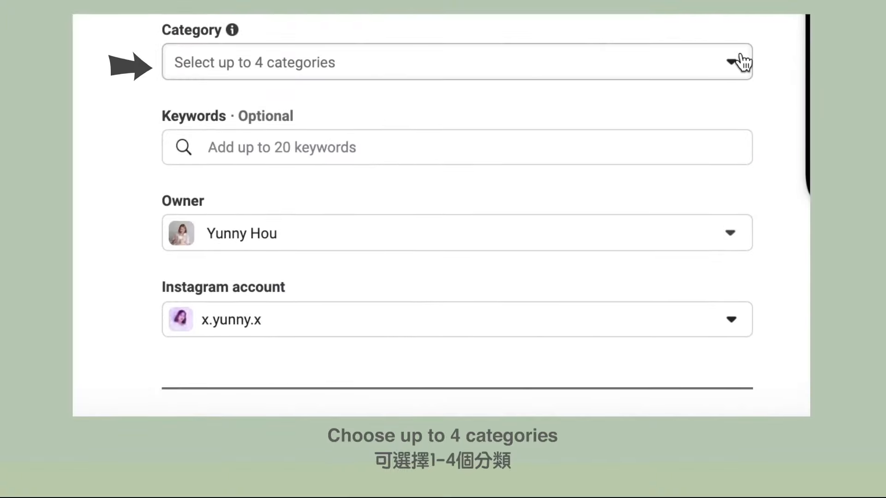
pyautogui.click(741, 61)
pyautogui.scroll(-6, 569, 248)
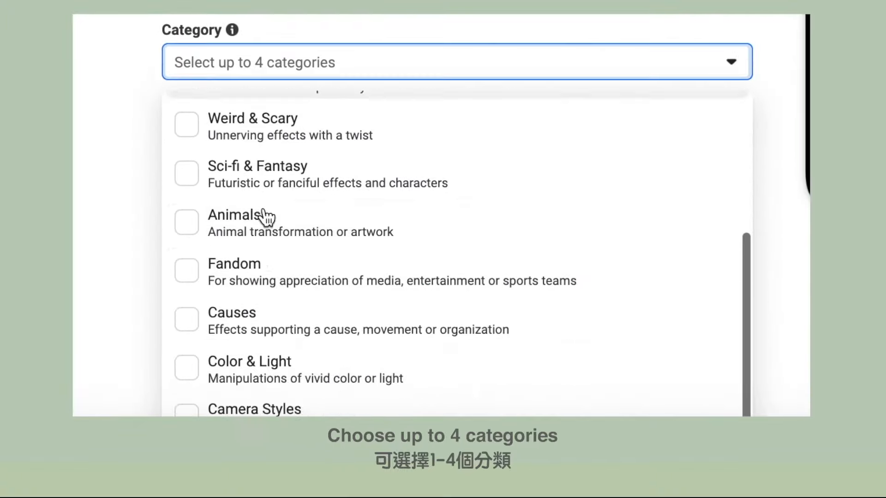
pyautogui.click(187, 368)
pyautogui.scroll(-2, 187, 367)
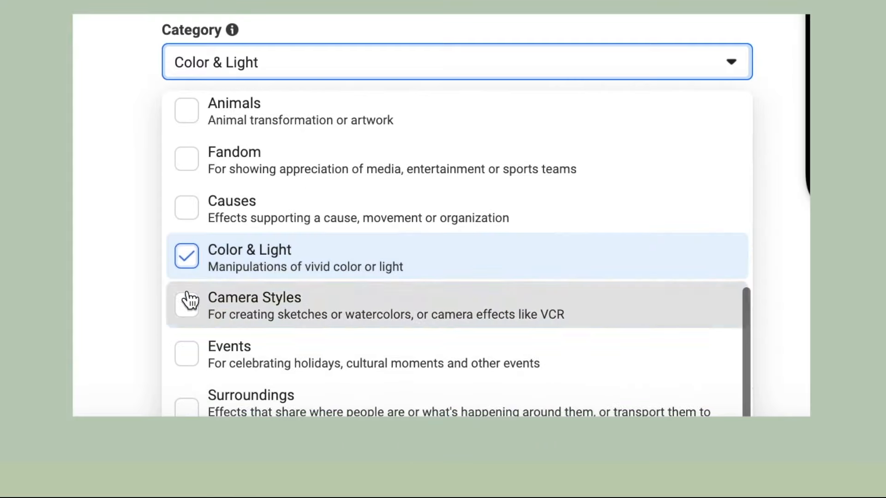
pyautogui.click(187, 302)
pyautogui.scroll(-1, 188, 301)
pyautogui.click(190, 387)
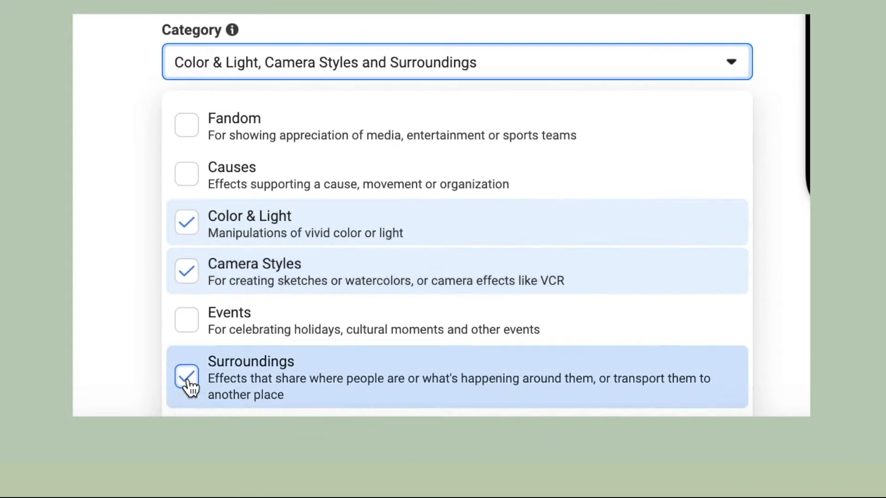
pyautogui.scroll(-2, 172, 375)
pyautogui.click(188, 406)
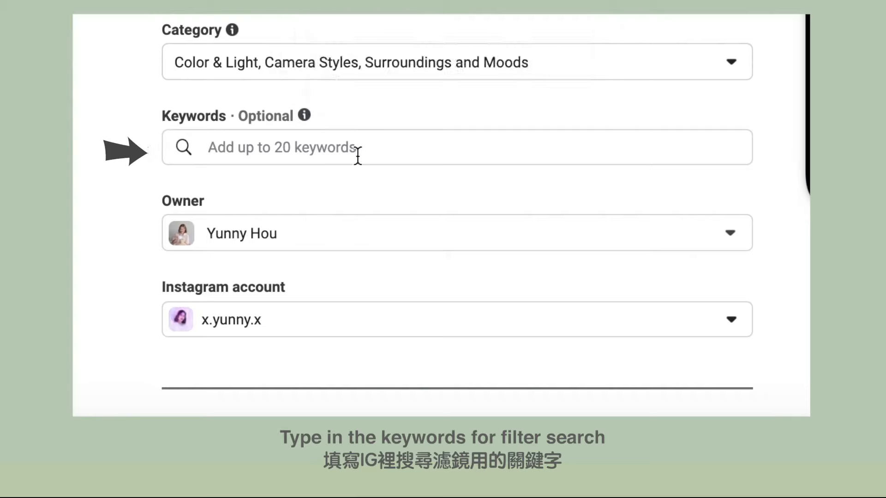
# - Add the search keywords buttercream, butter cream, daily, pastel, yellow, soft and moods
pyautogui.click(357, 157)
pyautogui.write('buttercream')
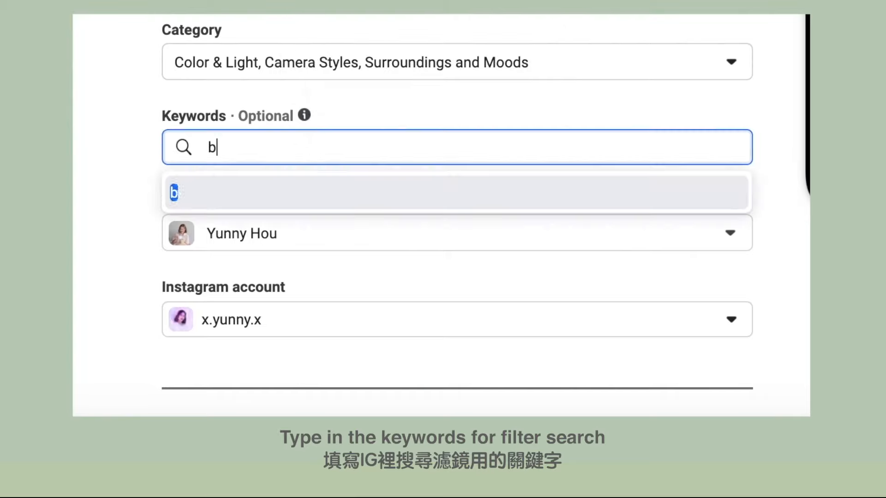
pyautogui.press('Return')
pyautogui.write('butter cream')
pyautogui.press('Return')
pyautogui.write('dail')
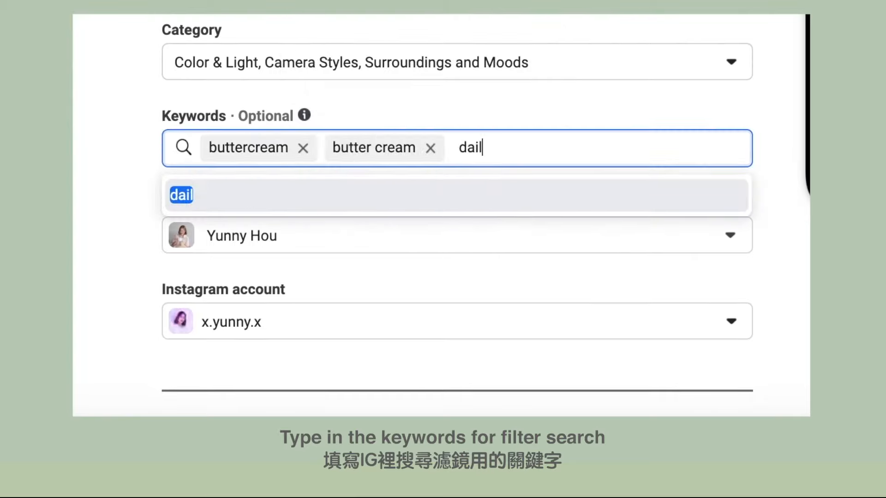
pyautogui.write('y')
pyautogui.press('Return')
pyautogui.write('pastel')
pyautogui.press('Return')
pyautogui.write('yel')
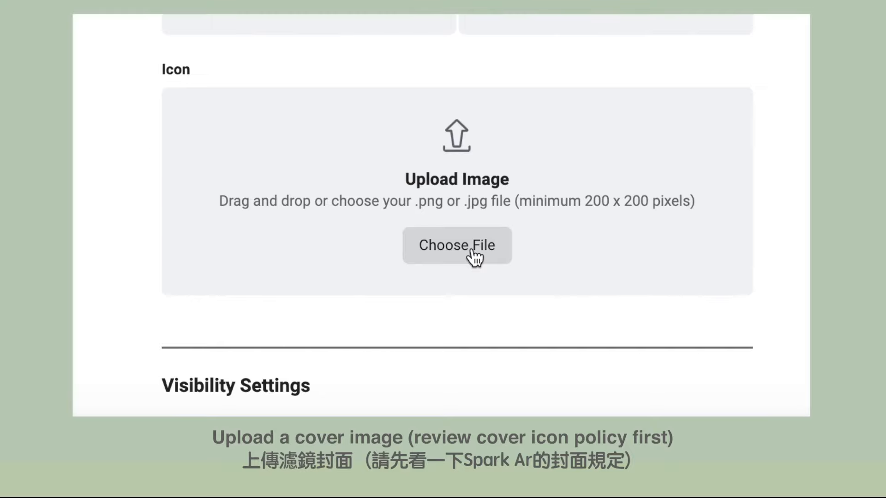
# - Upload covericon(buttercream.png from the filter folder as the effect icon and adjust its crop
pyautogui.click(472, 250)
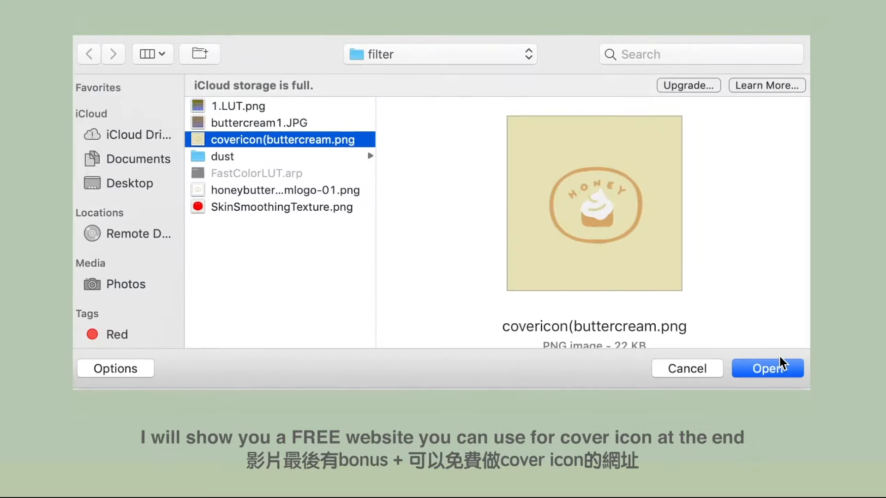
pyautogui.click(779, 357)
pyautogui.moveTo(350, 68); pyautogui.dragTo(362, 82)
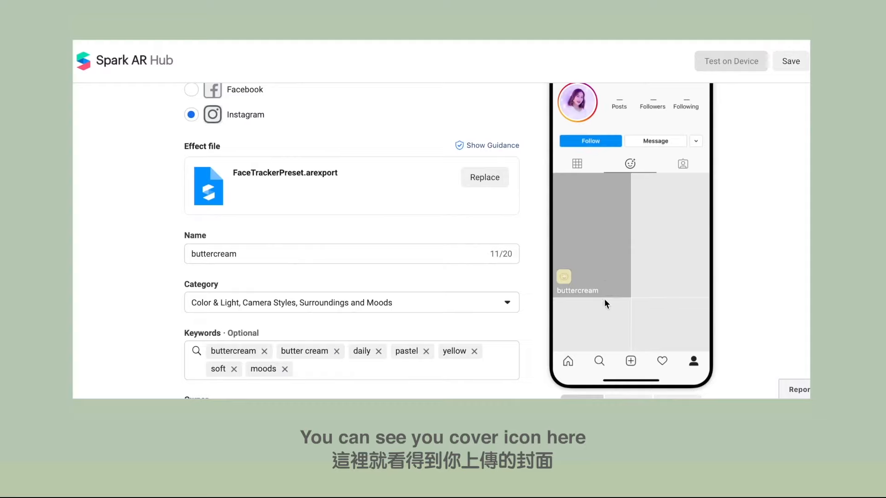
# - Save the effect and open its on-device testing options
pyautogui.scroll(2, 605, 298)
pyautogui.click(797, 68)
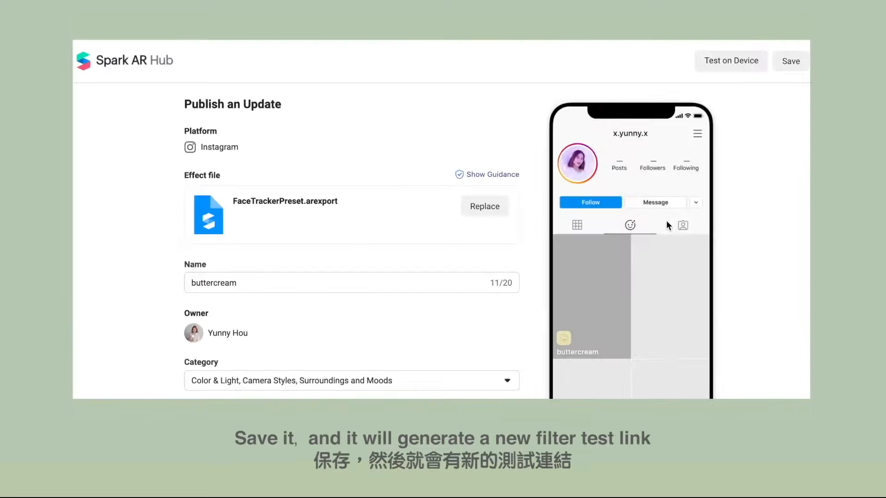
pyautogui.click(745, 61)
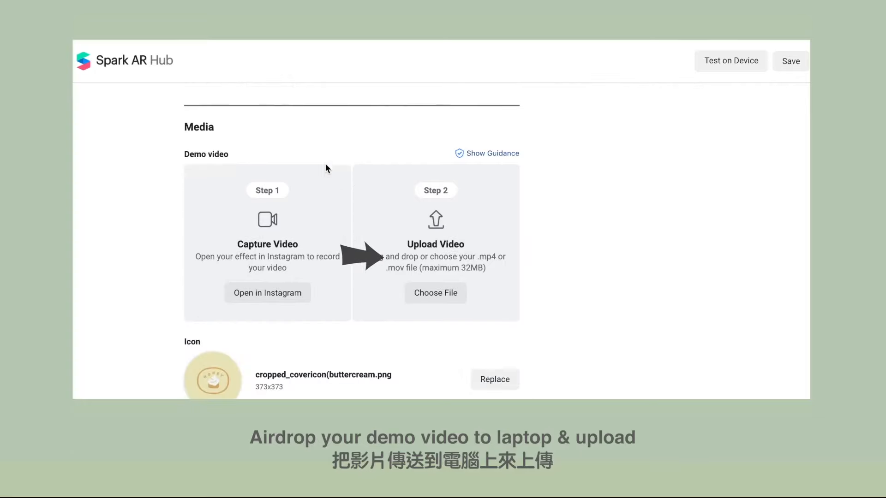
# - Upload the .MOV demo video and choose a later frame as its thumbnail, checking it in the Instagram profile preview
pyautogui.scroll(-1, 325, 164)
pyautogui.click(419, 273)
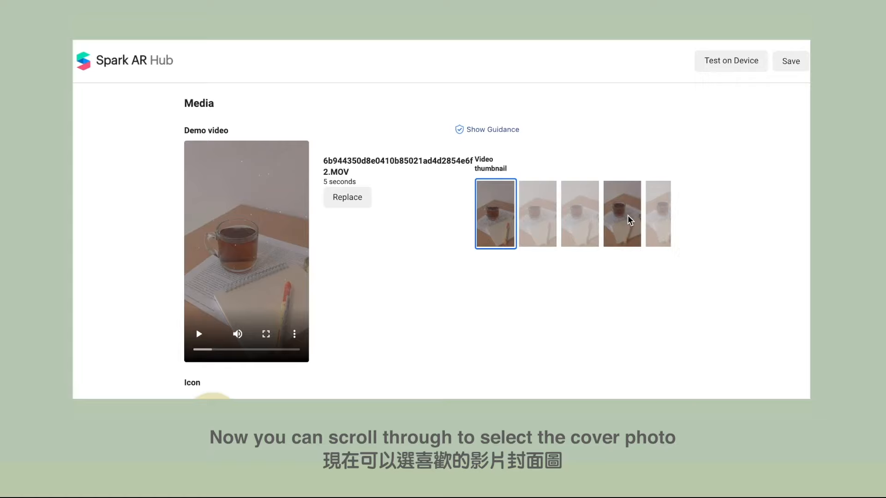
pyautogui.hscroll(3, 629, 217)
pyautogui.click(603, 220)
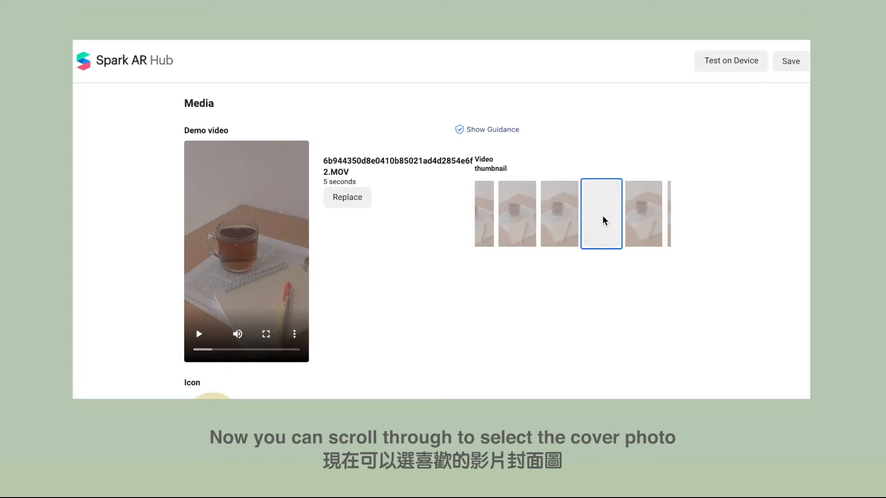
pyautogui.scroll(8, 603, 216)
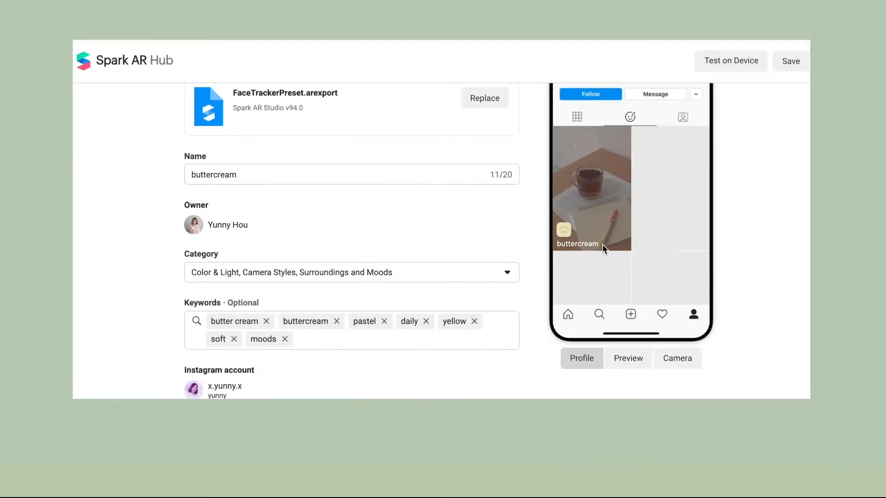
# - Enter reviewer instructions "this filter is a pastel soft brown and yellow tone filter, good for taking photos with friends, indoor, or to express mood" and submit
pyautogui.scroll(-10, 602, 244)
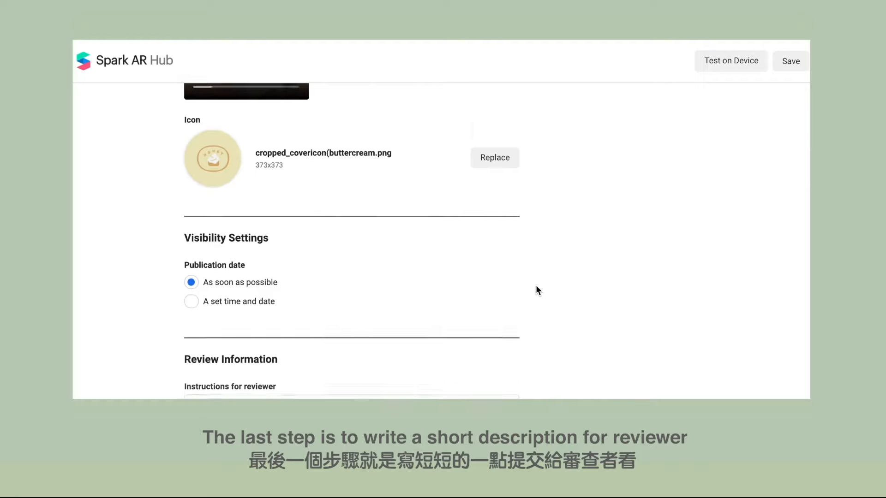
pyautogui.scroll(-1, 536, 287)
pyautogui.click(373, 350)
pyautogui.write('this filter is')
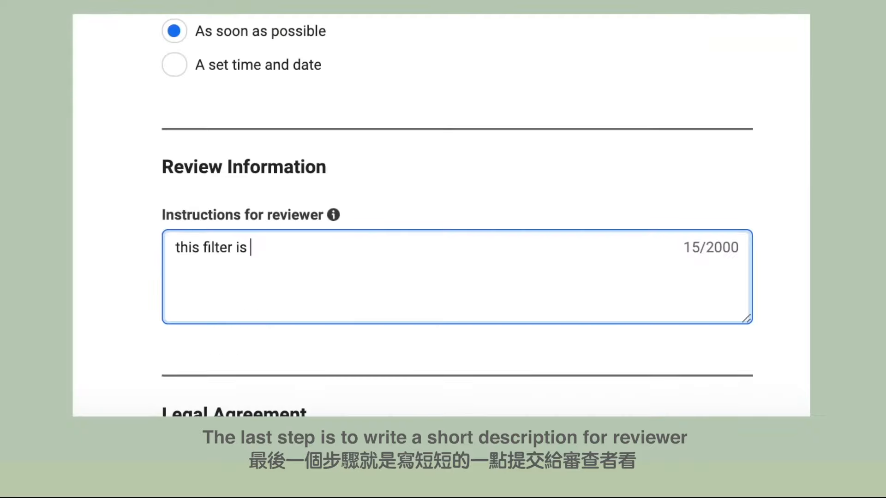
pyautogui.write(' a pastel soft brown and yellow tone filter, good for taking photos with friends, indoor, or to express mood')
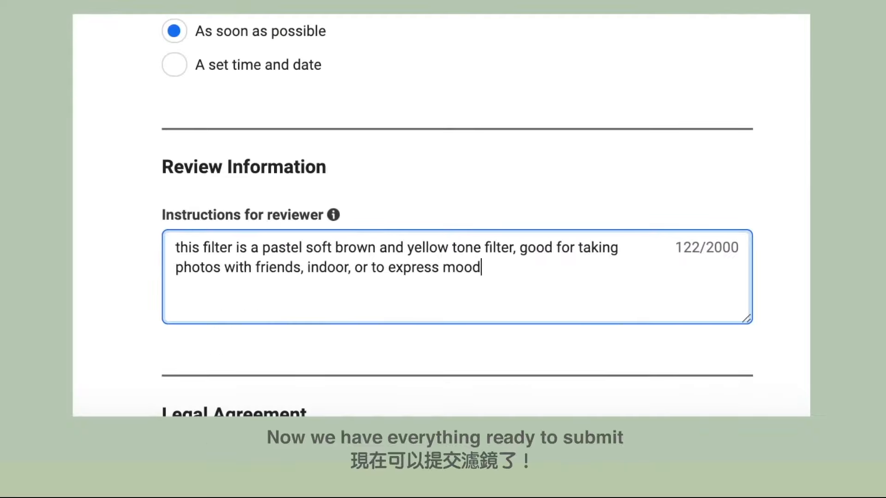
pyautogui.scroll(-5, 363, 191)
pyautogui.click(469, 364)
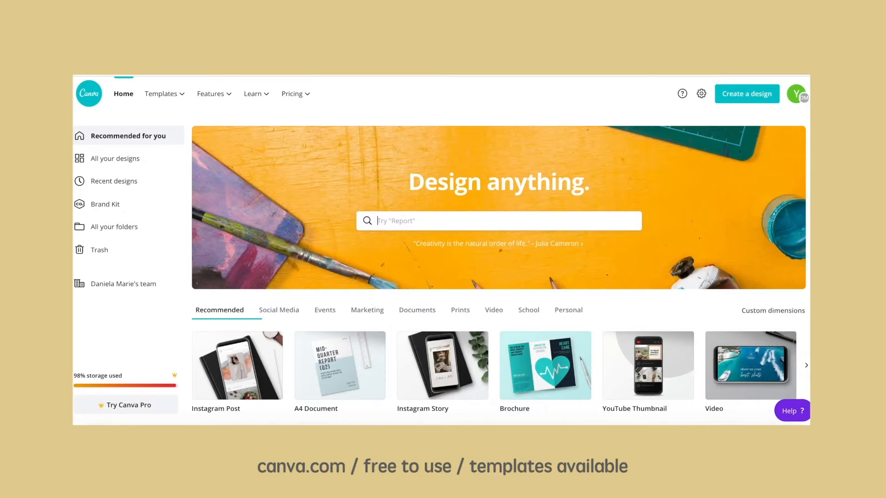
# - Switch to Canva and create a new design with custom dimensions of 200 x 200 px
pyautogui.click(745, 94)
pyautogui.click(680, 145)
pyautogui.write('400')
pyautogui.click(688, 141)
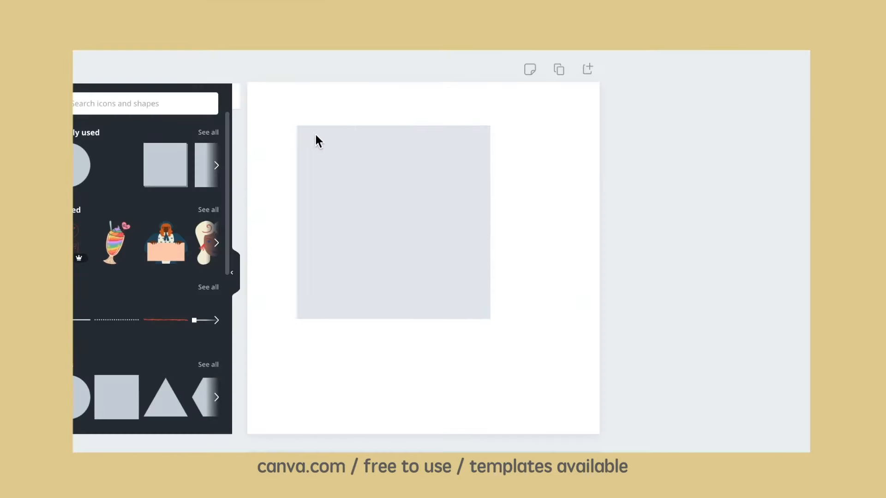
# - Move the square shape to the canvas corner and enlarge it to cover the whole canvas
pyautogui.moveTo(316, 137); pyautogui.dragTo(262, 110)
pyautogui.moveTo(439, 272); pyautogui.dragTo(599, 434)
pyautogui.click(659, 379)
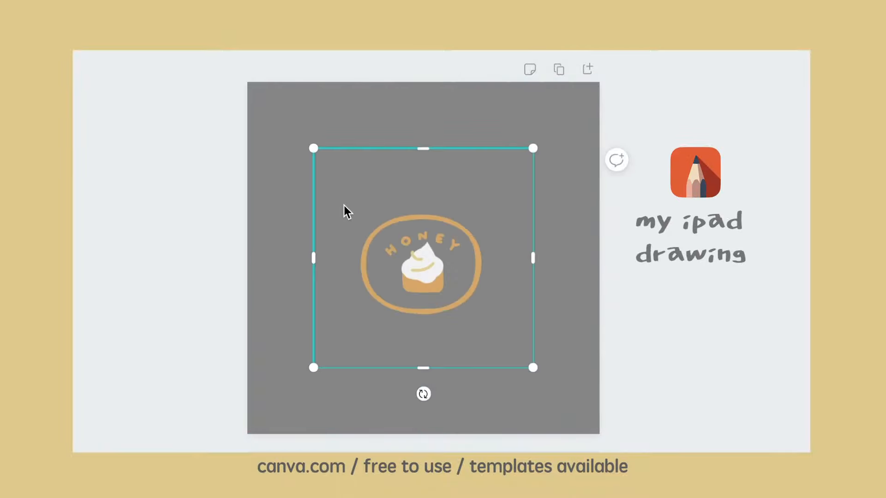
# - Enlarge the HONEY logo drawing and reposition it over the background square
pyautogui.moveTo(312, 146); pyautogui.dragTo(233, 69)
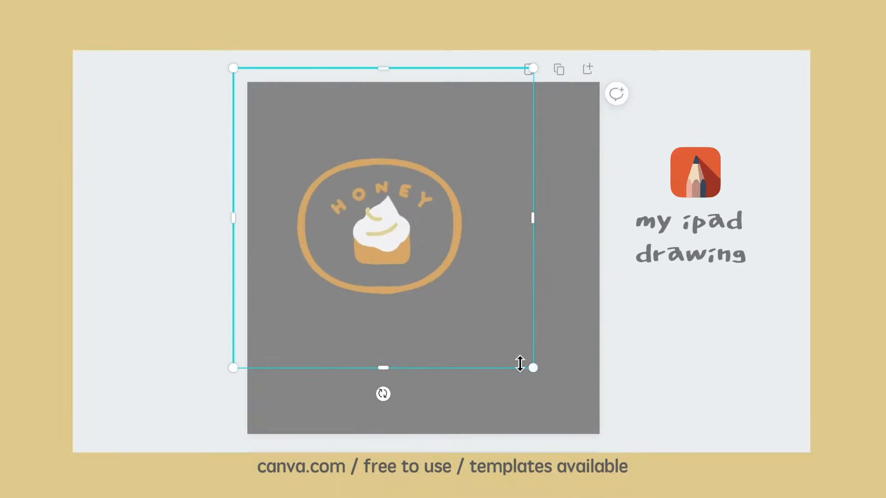
pyautogui.moveTo(532, 366); pyautogui.dragTo(617, 434)
pyautogui.moveTo(488, 346); pyautogui.dragTo(520, 251)
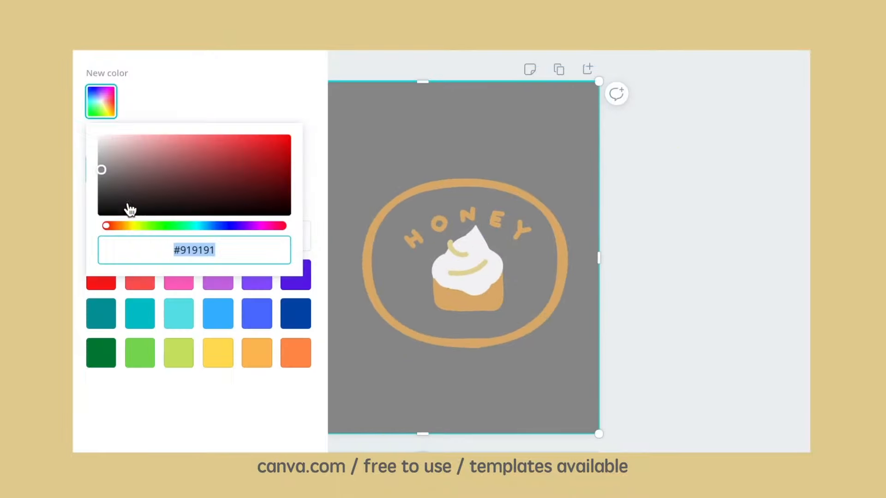
# - Recolour the background square pale yellow and open the download options for the cover icon as PNG
pyautogui.write('#b6b4a7')
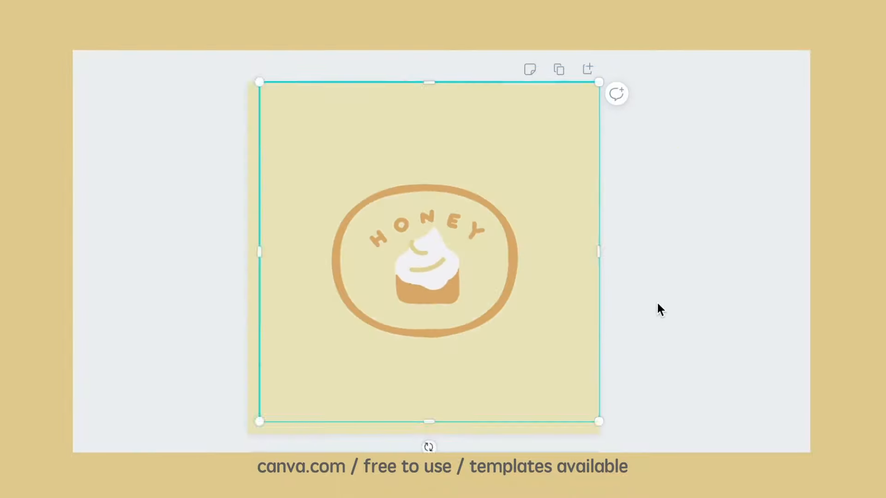
pyautogui.click(657, 301)
pyautogui.click(704, 51)
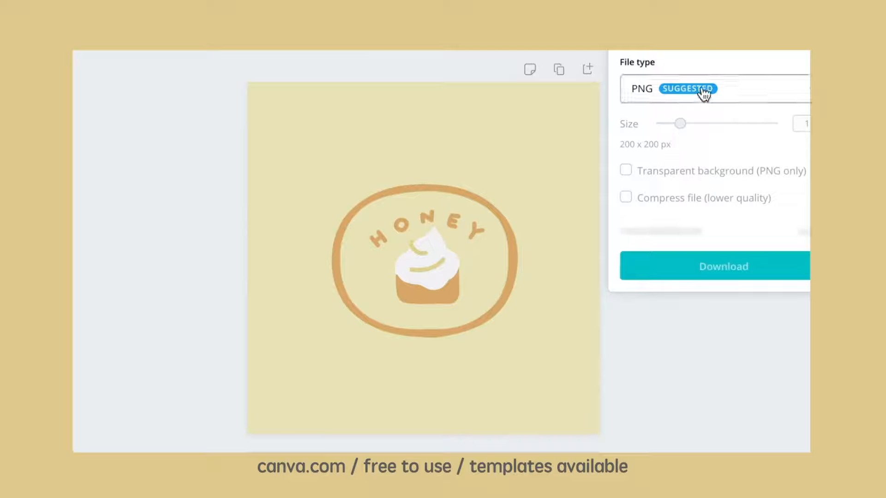